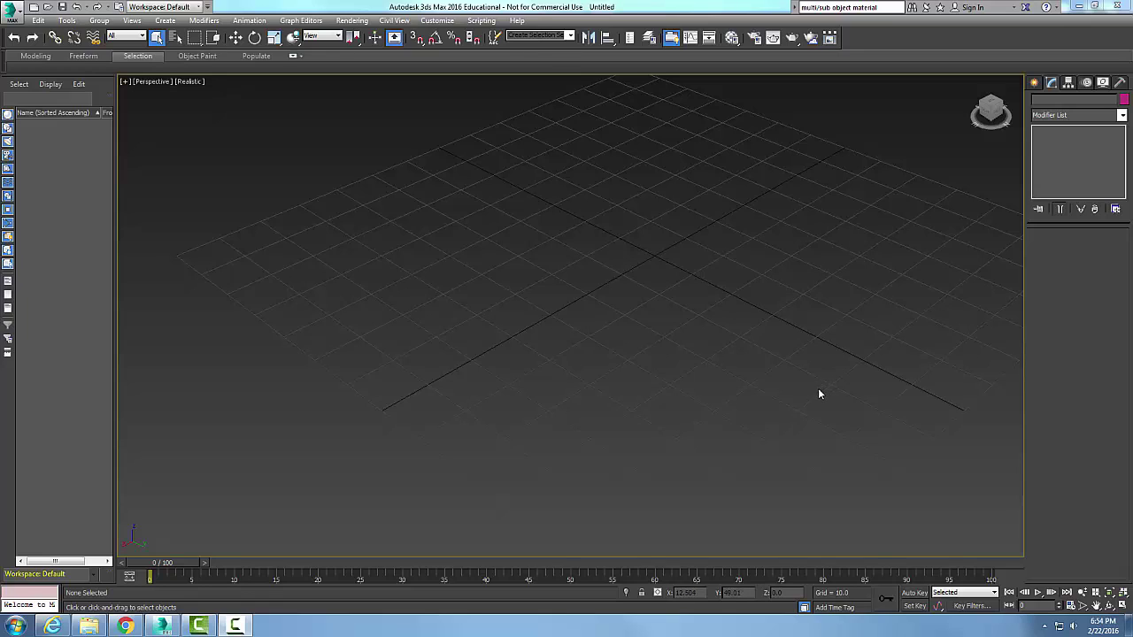
# Leave the Multi/Sub-Object help page and draw a Standard Primitives box on the grid
pyautogui.click(126, 625)
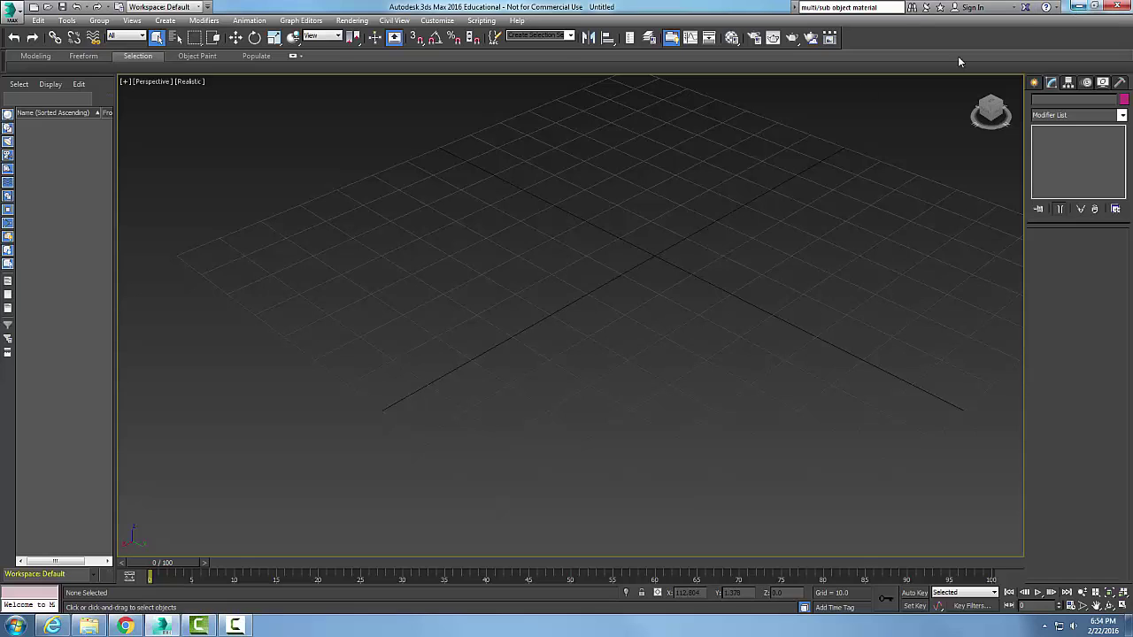
pyautogui.click(1080, 6)
pyautogui.click(1033, 82)
pyautogui.click(1055, 158)
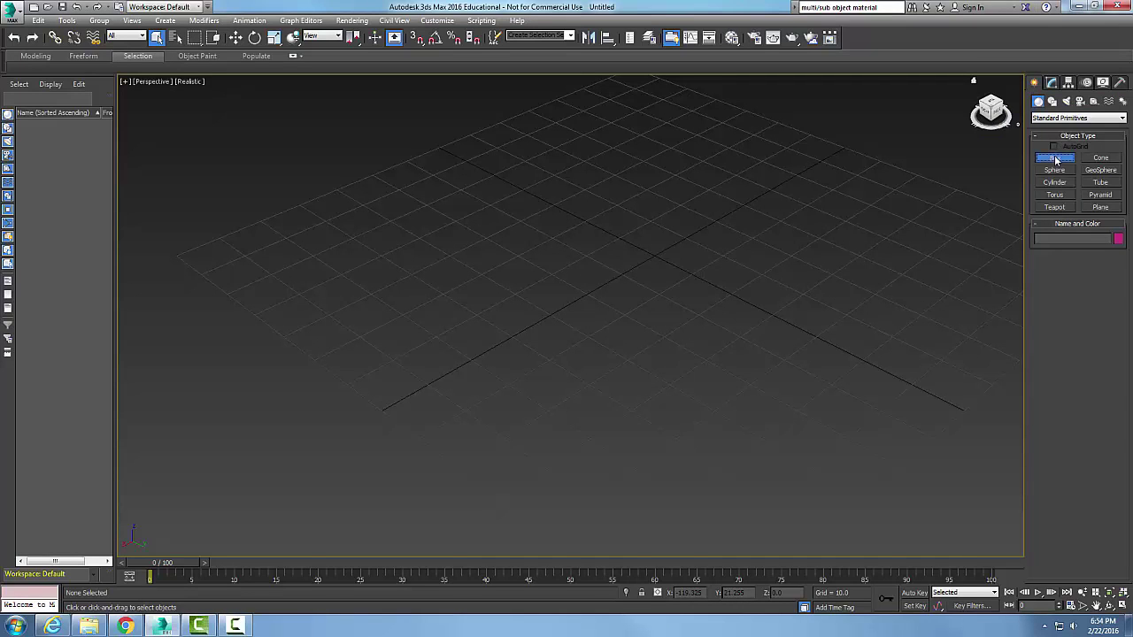
pyautogui.moveTo(492, 244); pyautogui.dragTo(817, 271)
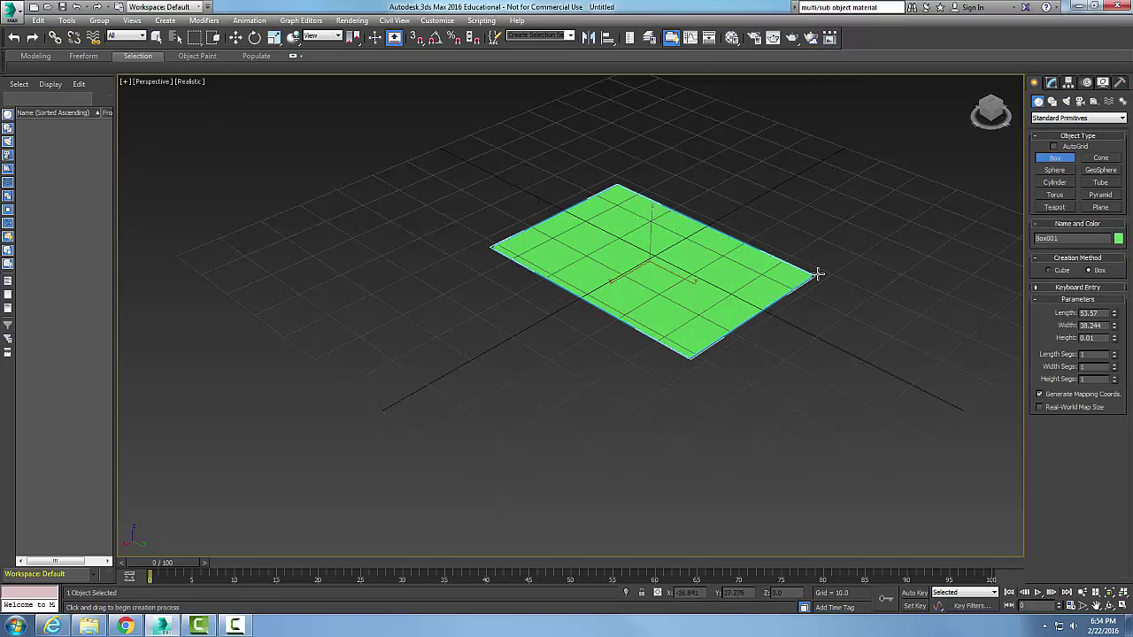
pyautogui.click(817, 215)
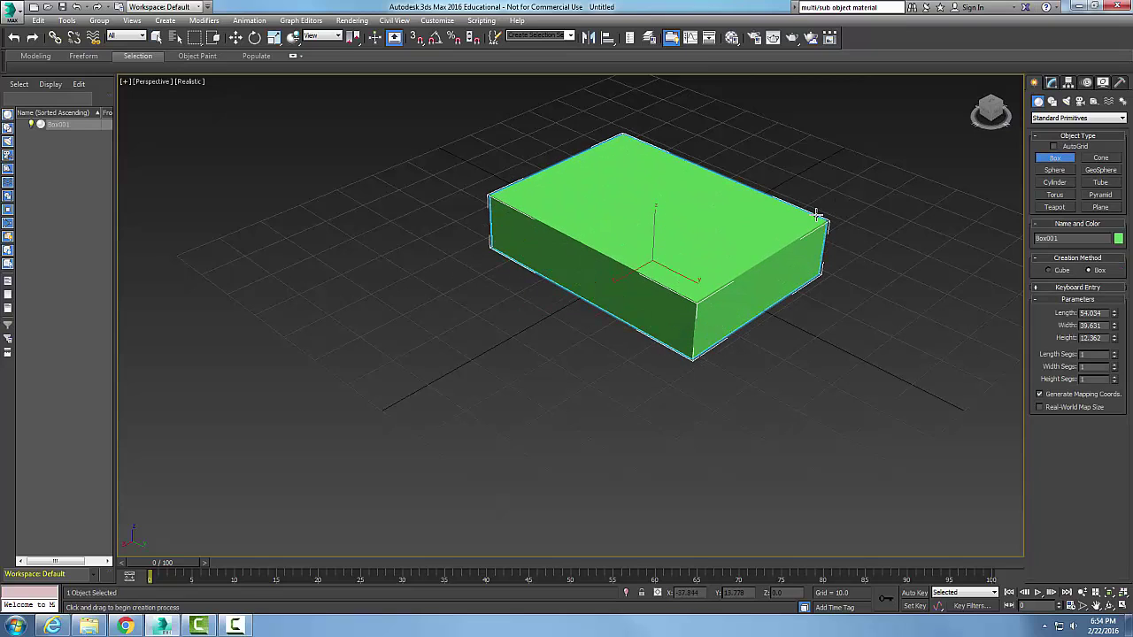
# Convert Box001 to an Editable Poly and switch to the Polygon sub-object level
pyautogui.rightClick(734, 285)
pyautogui.rightClick(727, 295)
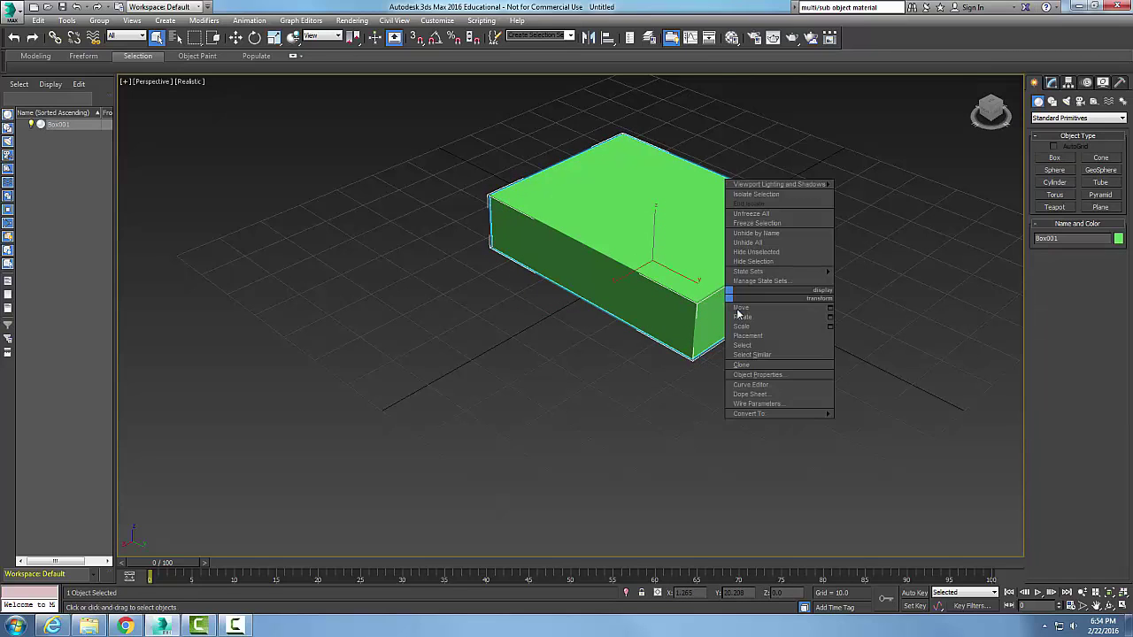
pyautogui.moveTo(761, 412)
pyautogui.click(883, 423)
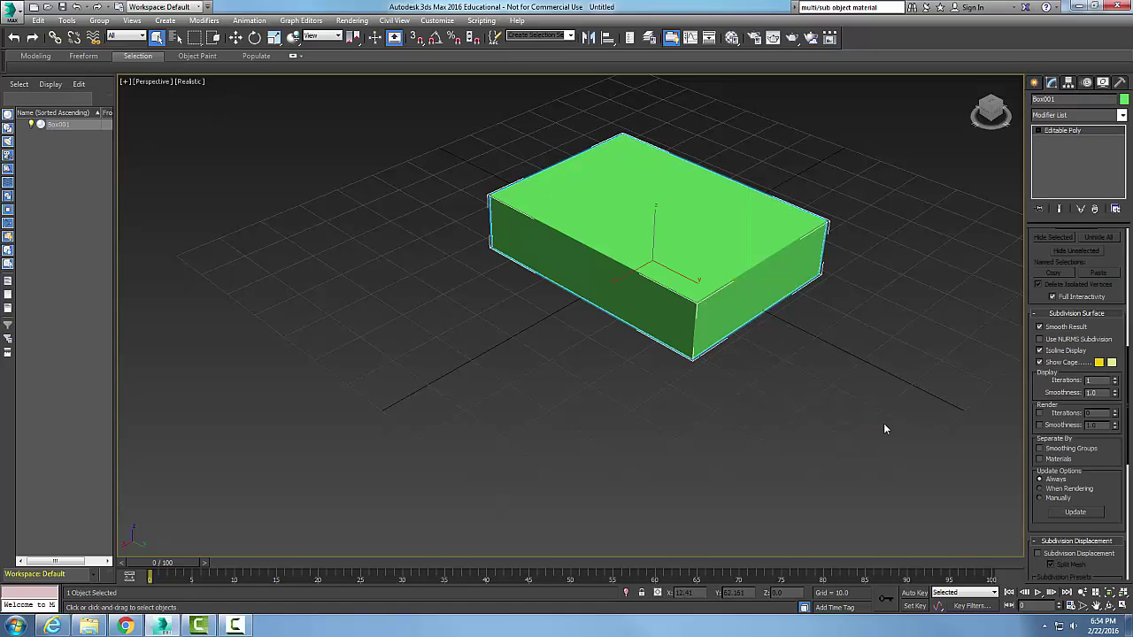
pyautogui.click(1041, 131)
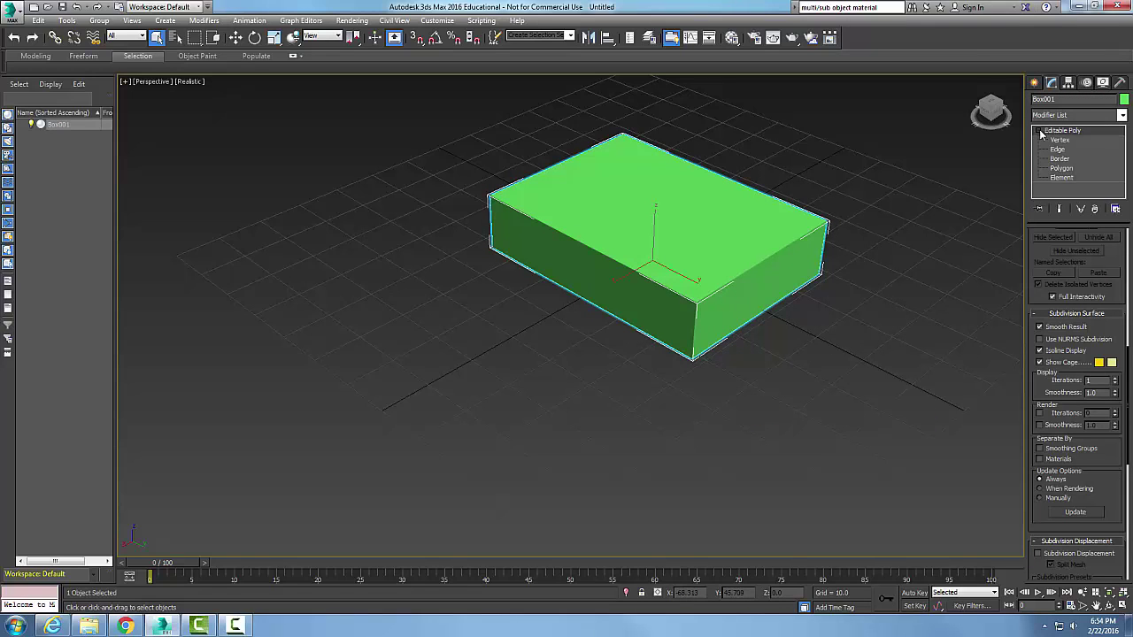
pyautogui.click(1060, 168)
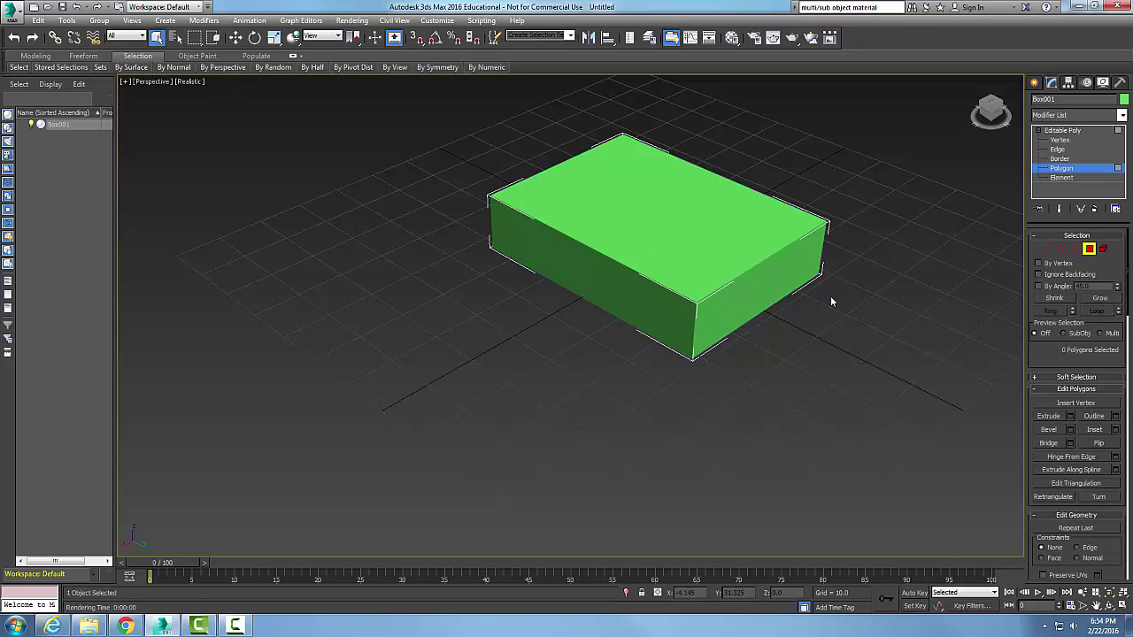
pyautogui.moveTo(830, 301); pyautogui.dragTo(726, 345, button='middle')
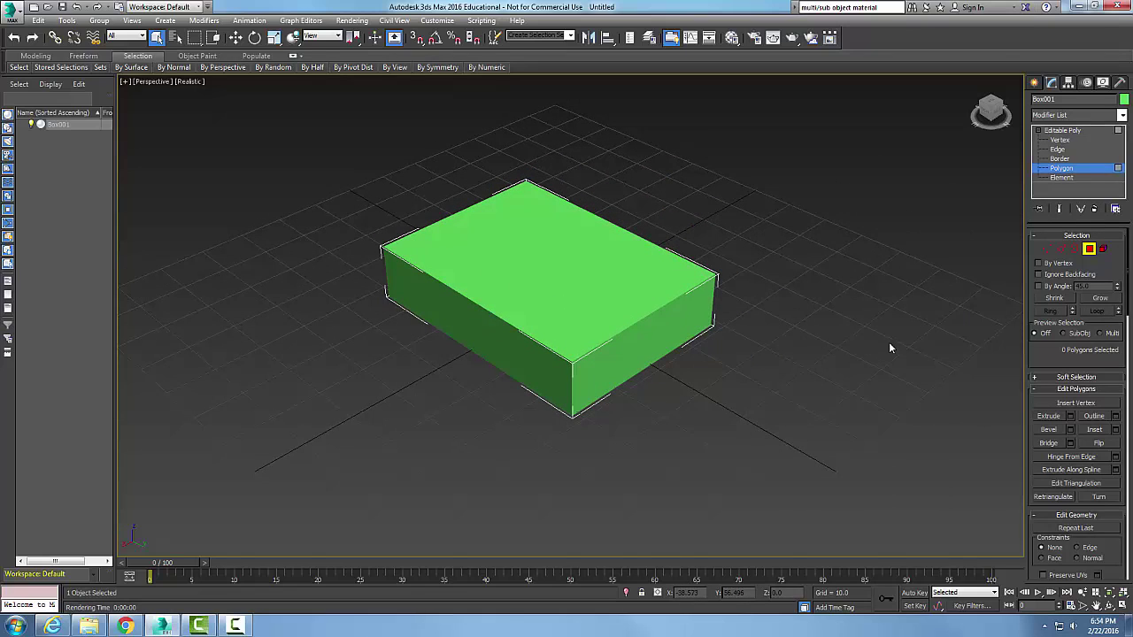
pyautogui.click(576, 298)
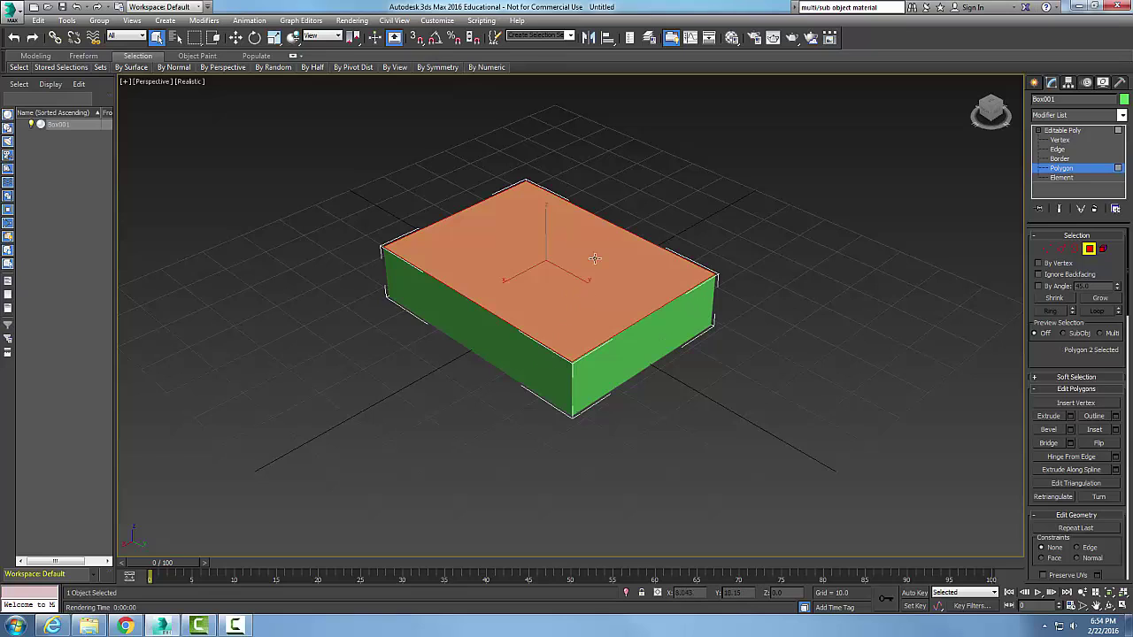
pyautogui.click(836, 303)
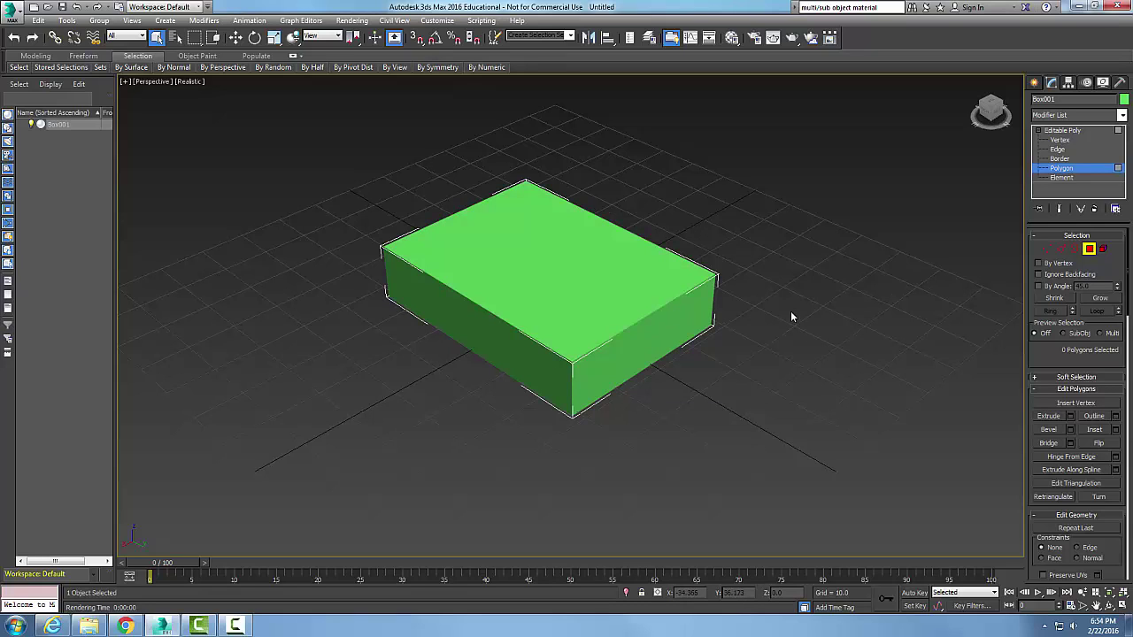
# Open the Material Editor and choose Multi/Sub-Object from the material type list
pyautogui.click(731, 38)
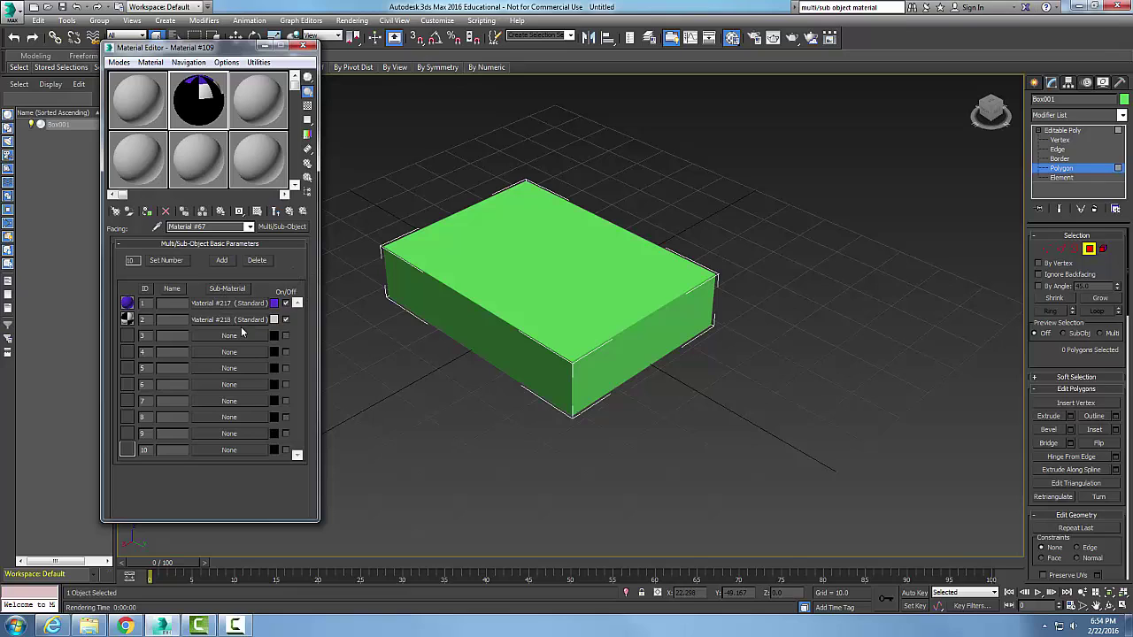
pyautogui.click(273, 229)
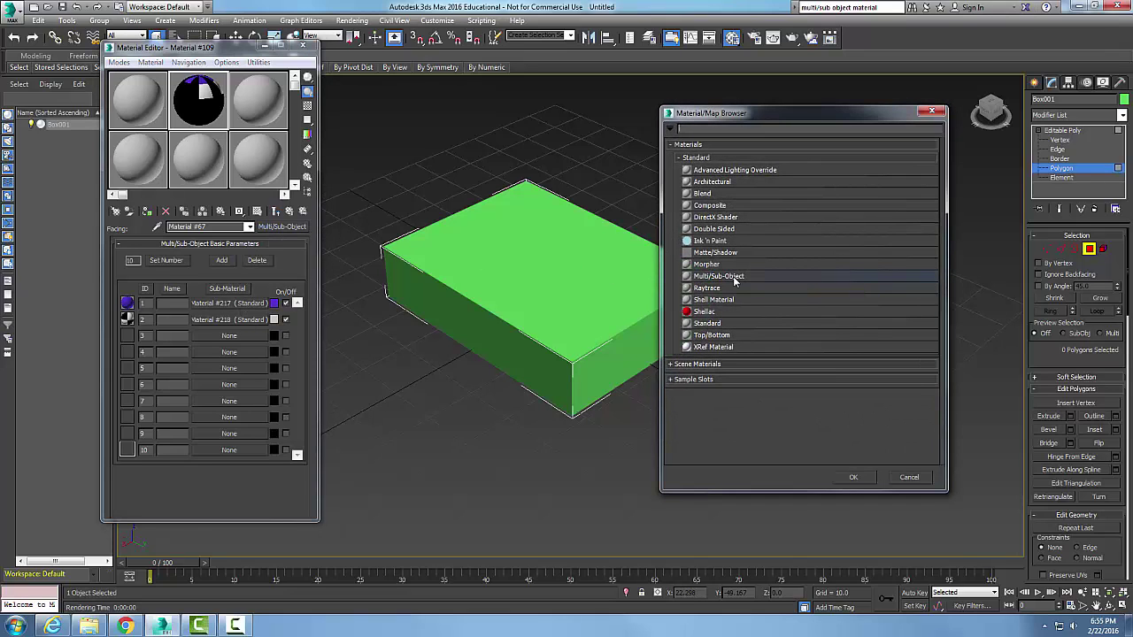
pyautogui.click(770, 276)
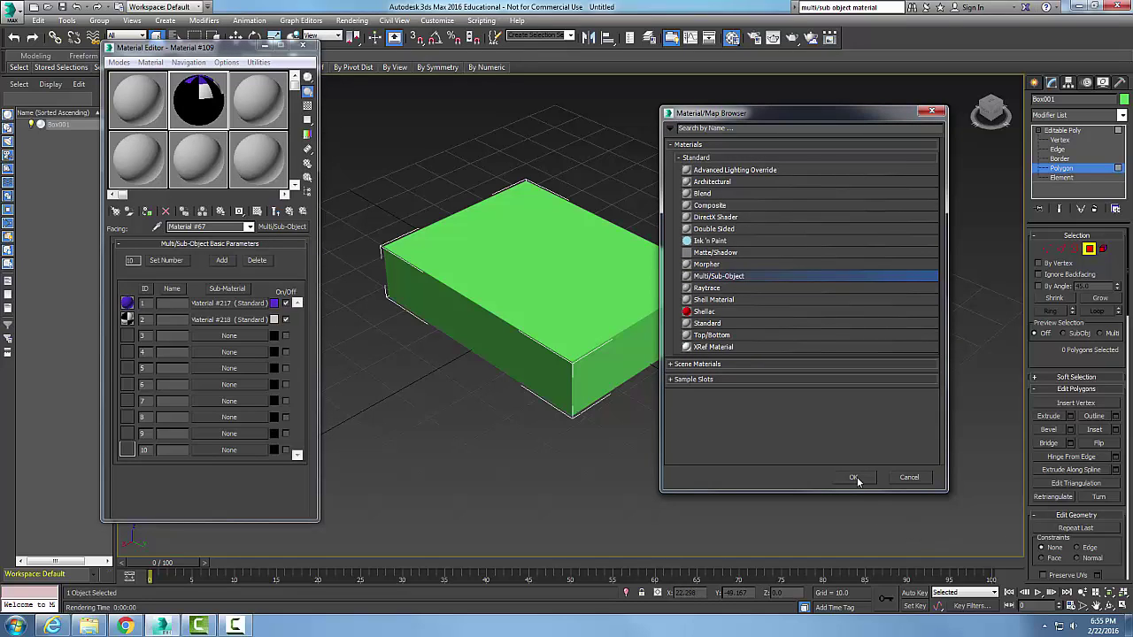
# Cancel the Material/Map Browser, then review Material #217 and #218's Checker diffuse map
pyautogui.click(906, 479)
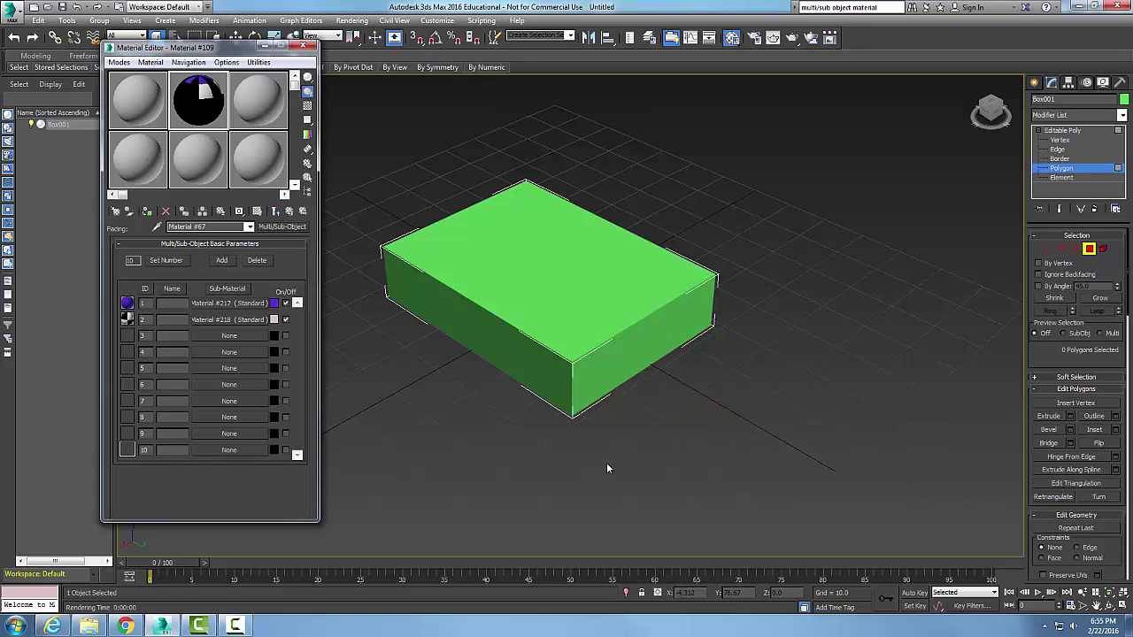
pyautogui.click(216, 303)
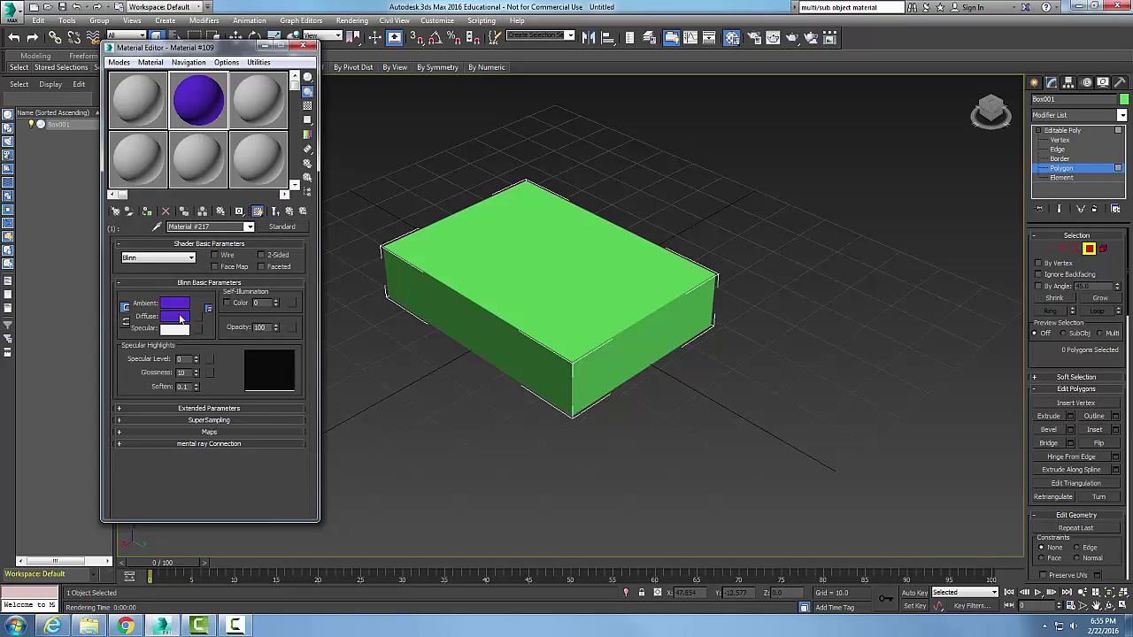
pyautogui.click(292, 215)
pyautogui.click(238, 321)
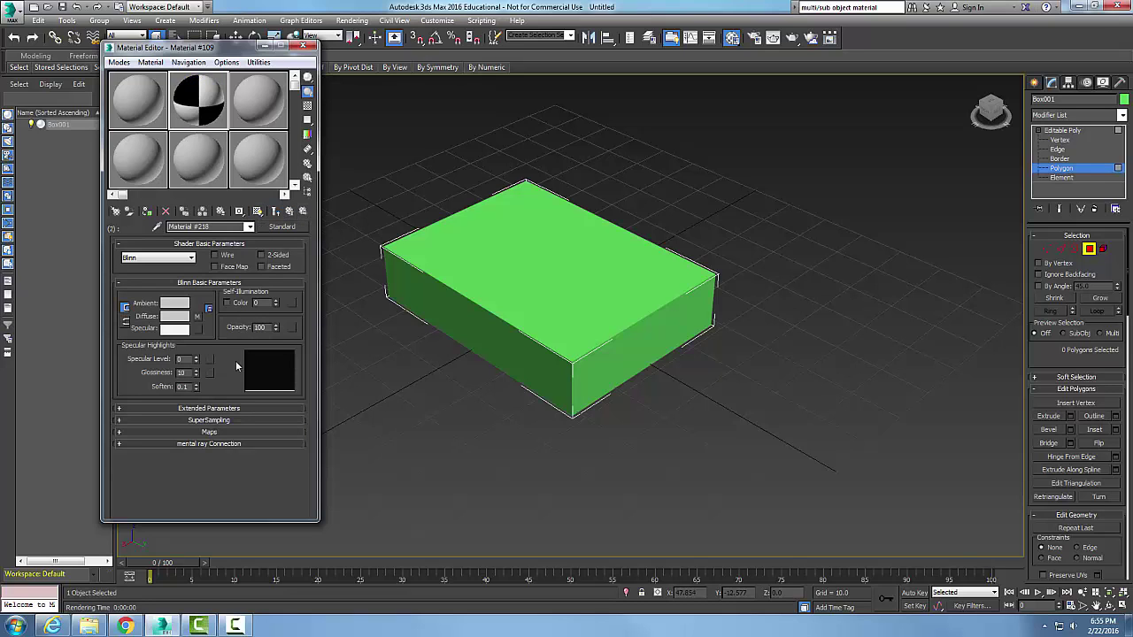
pyautogui.click(198, 318)
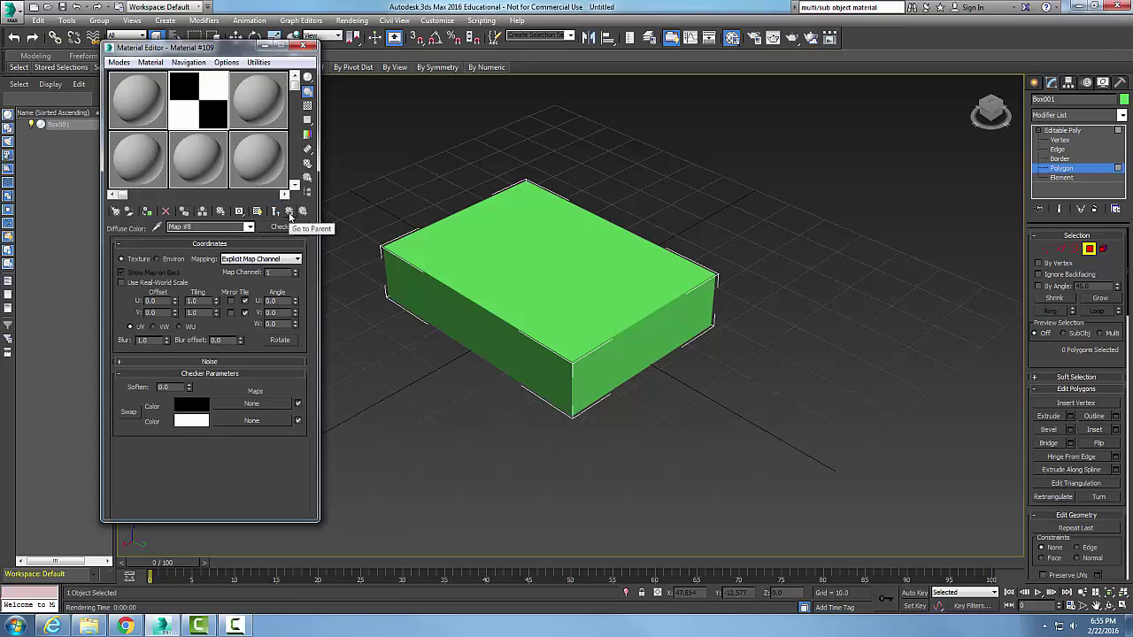
pyautogui.click(289, 215)
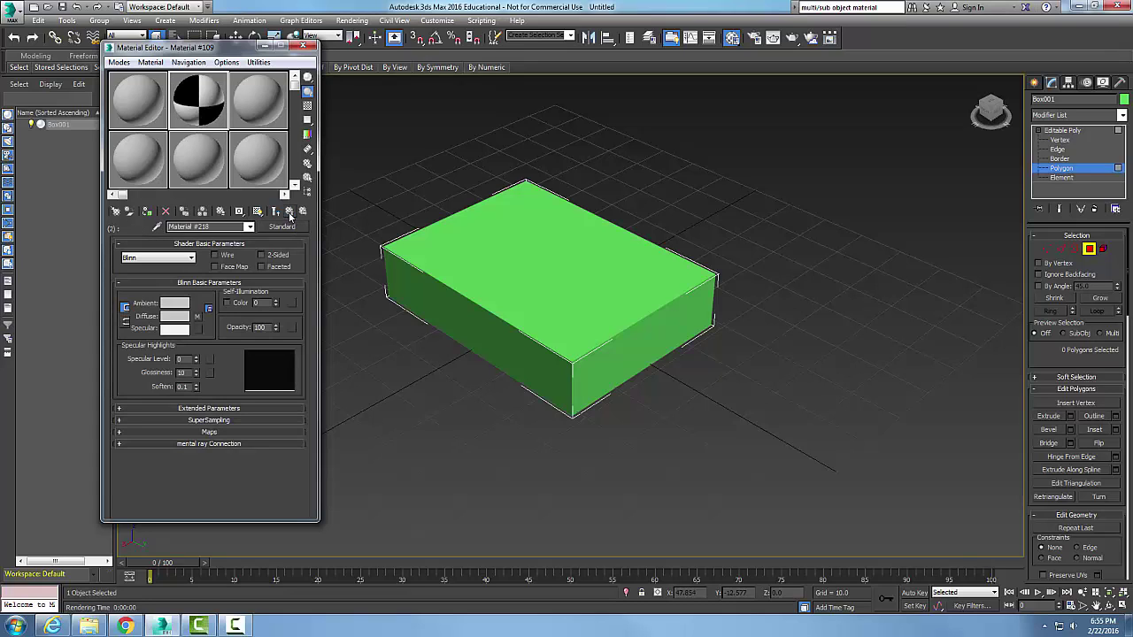
pyautogui.click(289, 215)
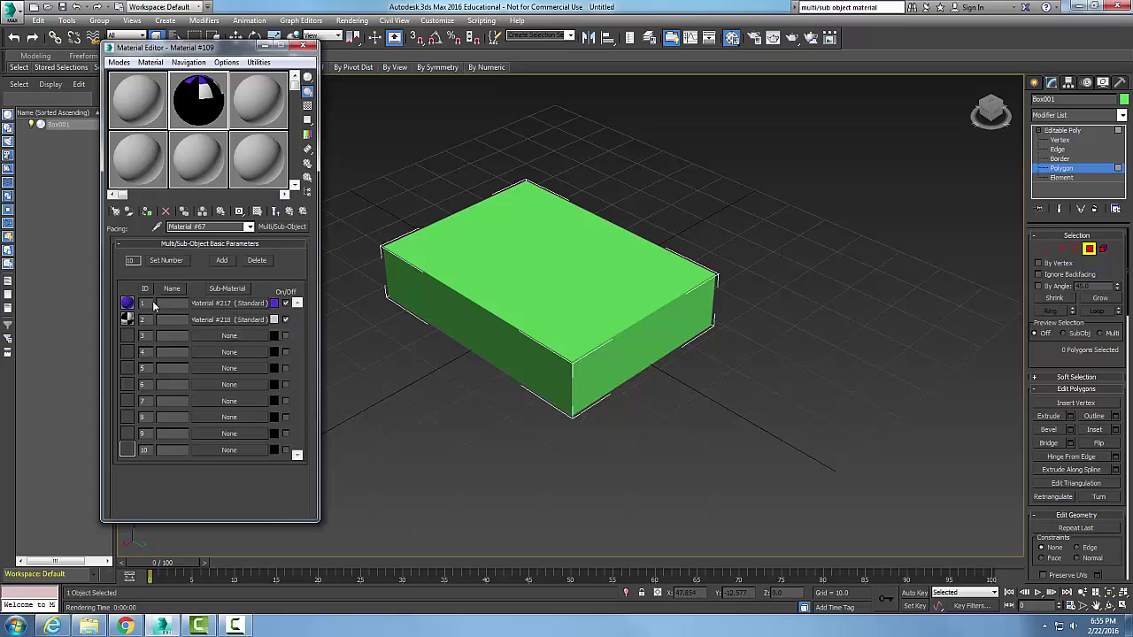
# Drag Material #217 onto the whole box and Material #218 onto its top polygon
pyautogui.click(232, 304)
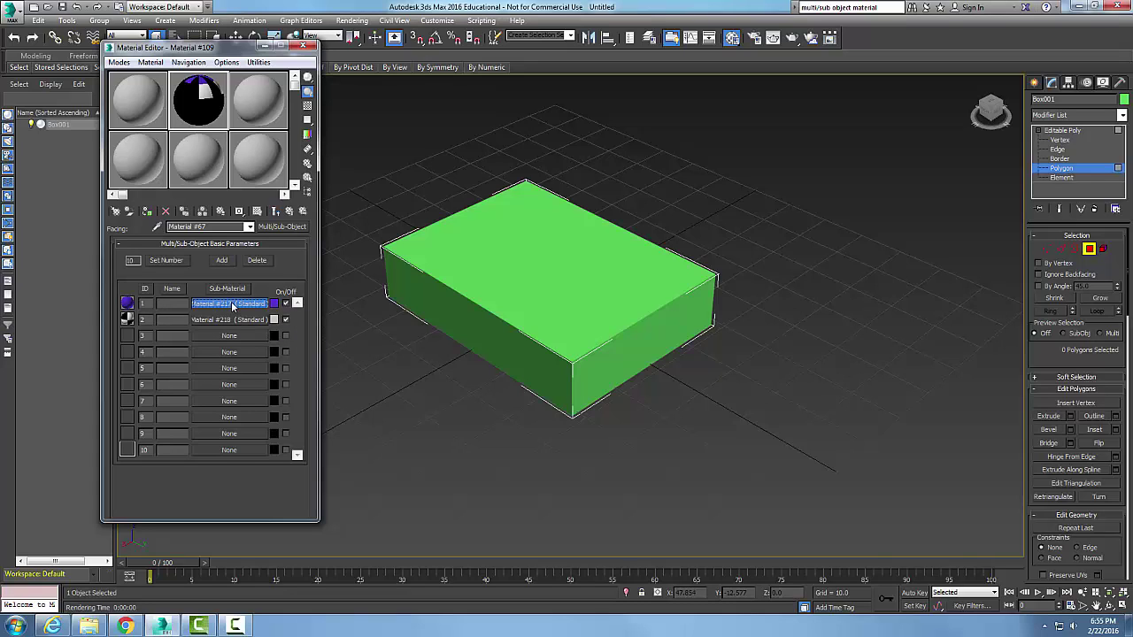
pyautogui.moveTo(231, 305); pyautogui.dragTo(492, 271)
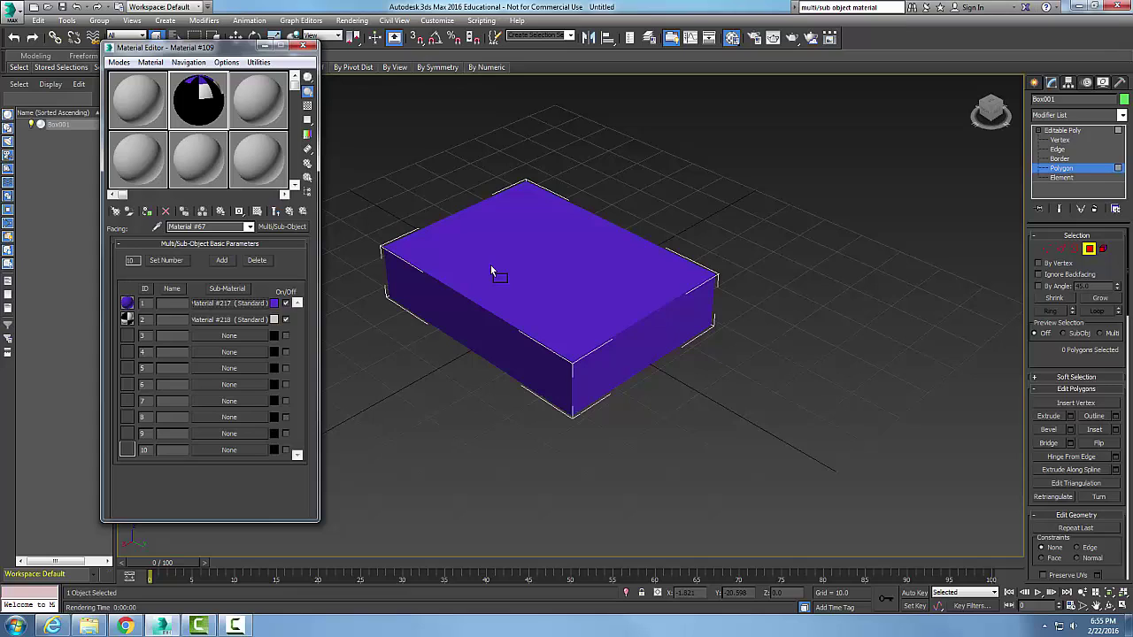
pyautogui.click(492, 264)
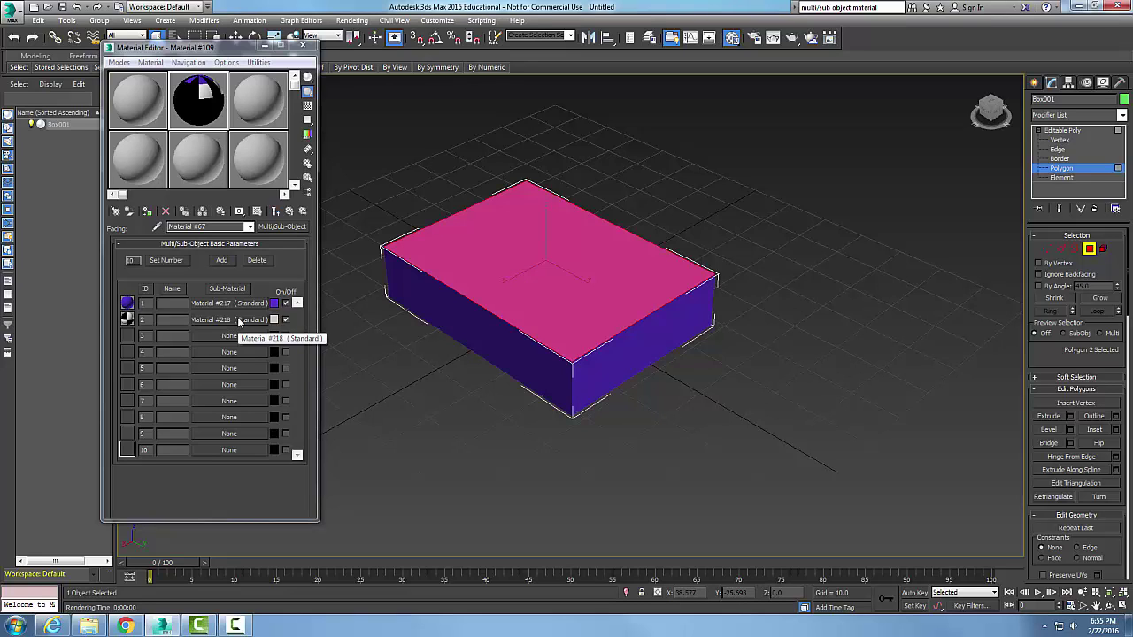
pyautogui.moveTo(237, 317); pyautogui.dragTo(525, 263)
pyautogui.click(460, 389)
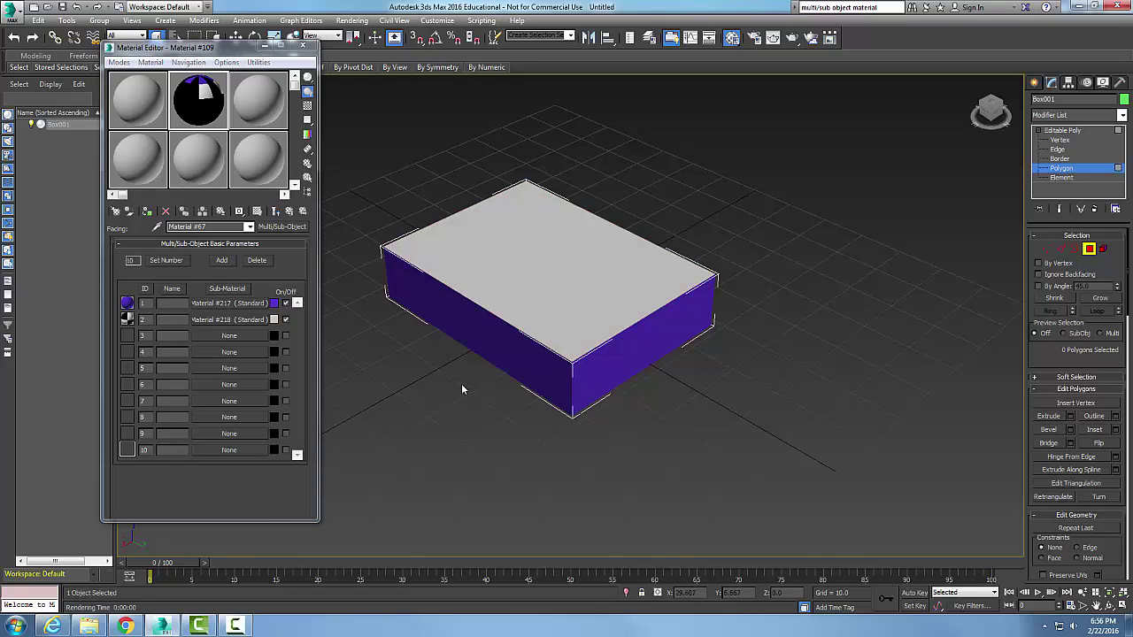
# Assign Material #218 to the selected top polygon with Assign Material to Selection
pyautogui.click(230, 319)
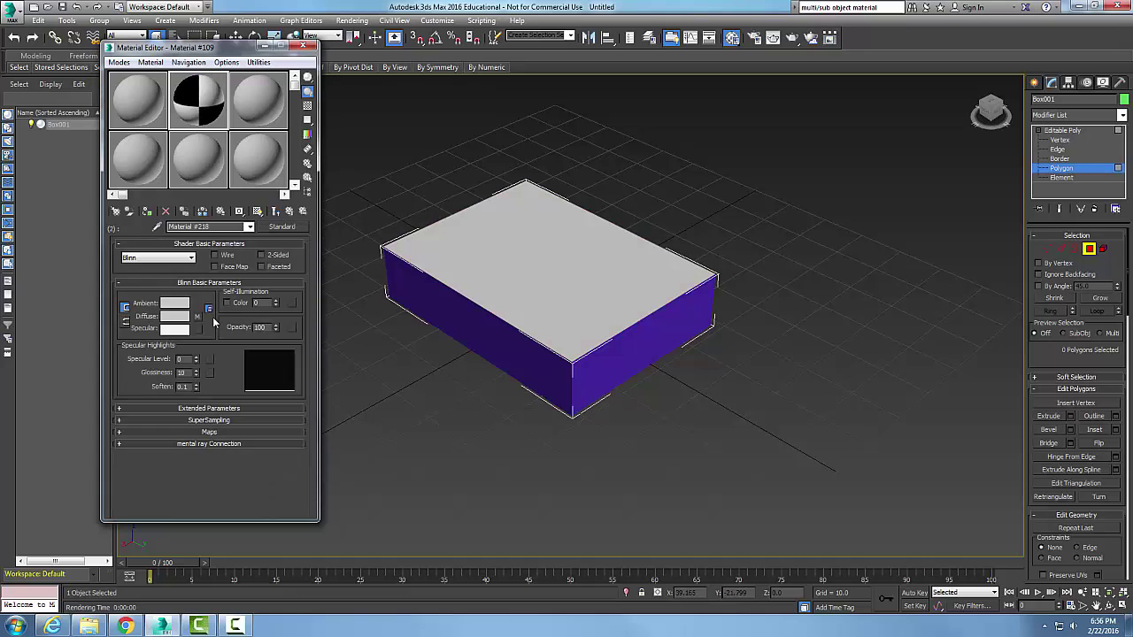
pyautogui.click(287, 213)
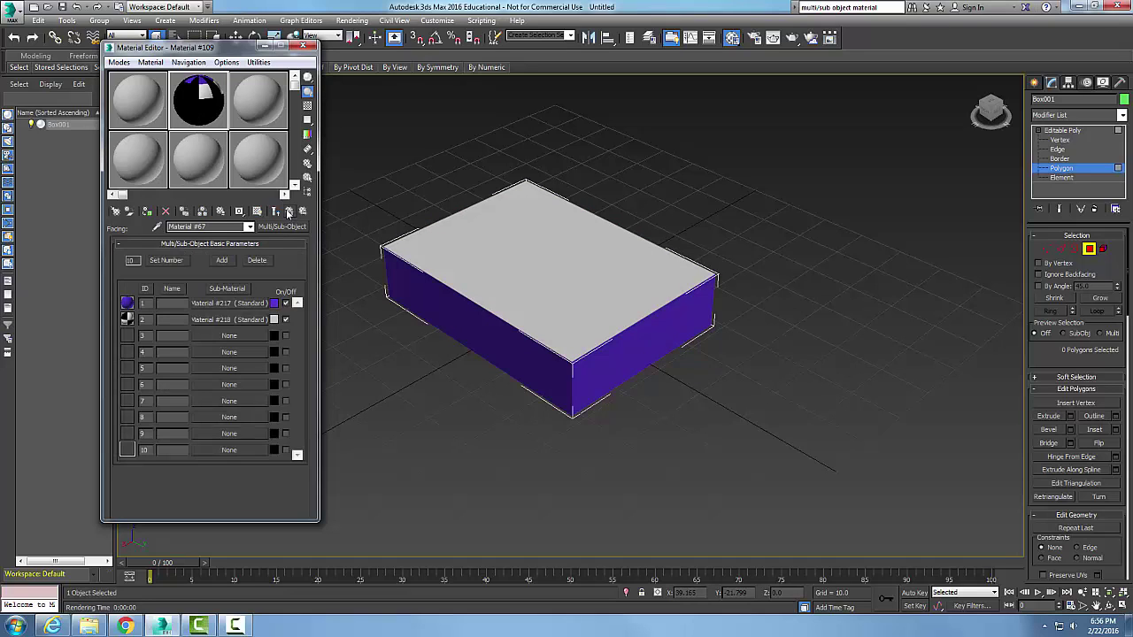
pyautogui.click(452, 271)
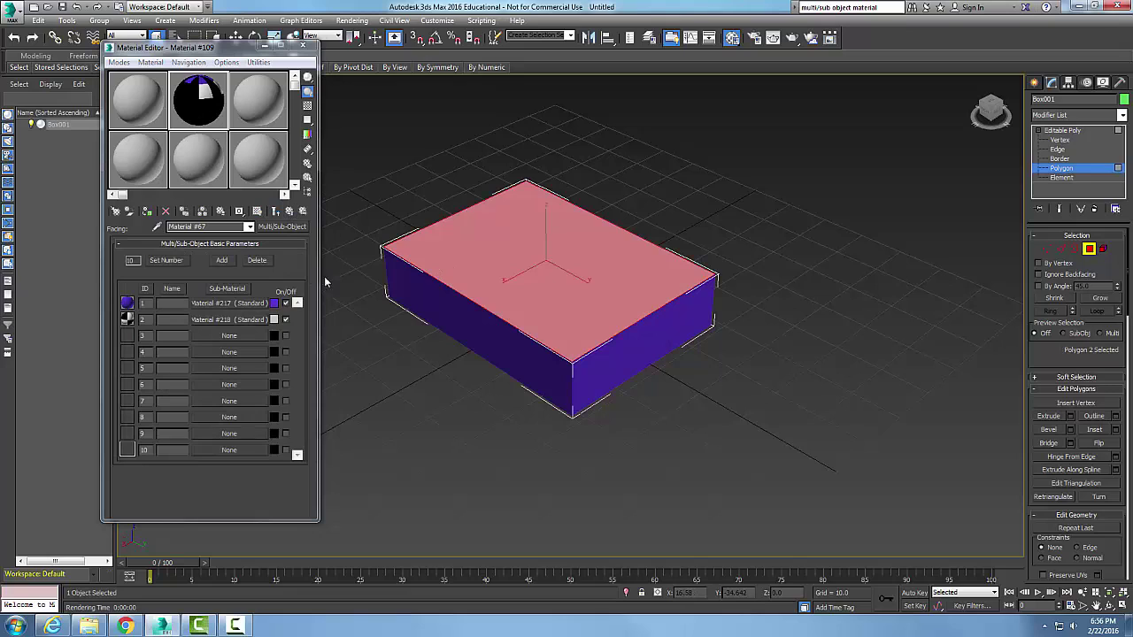
pyautogui.click(232, 320)
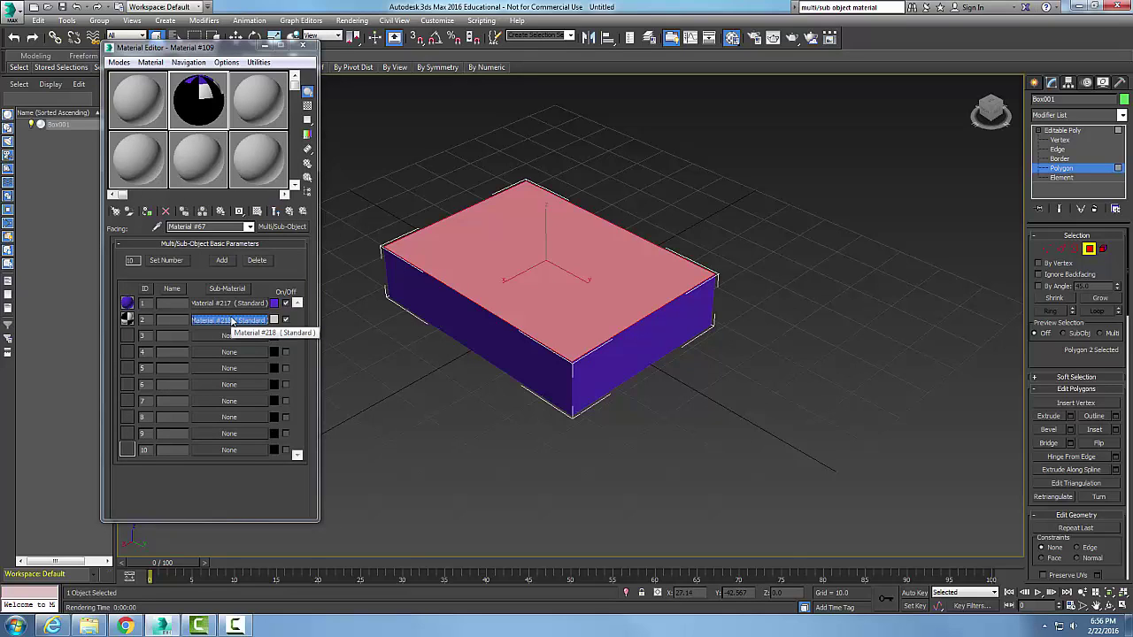
pyautogui.click(147, 211)
pyautogui.click(423, 399)
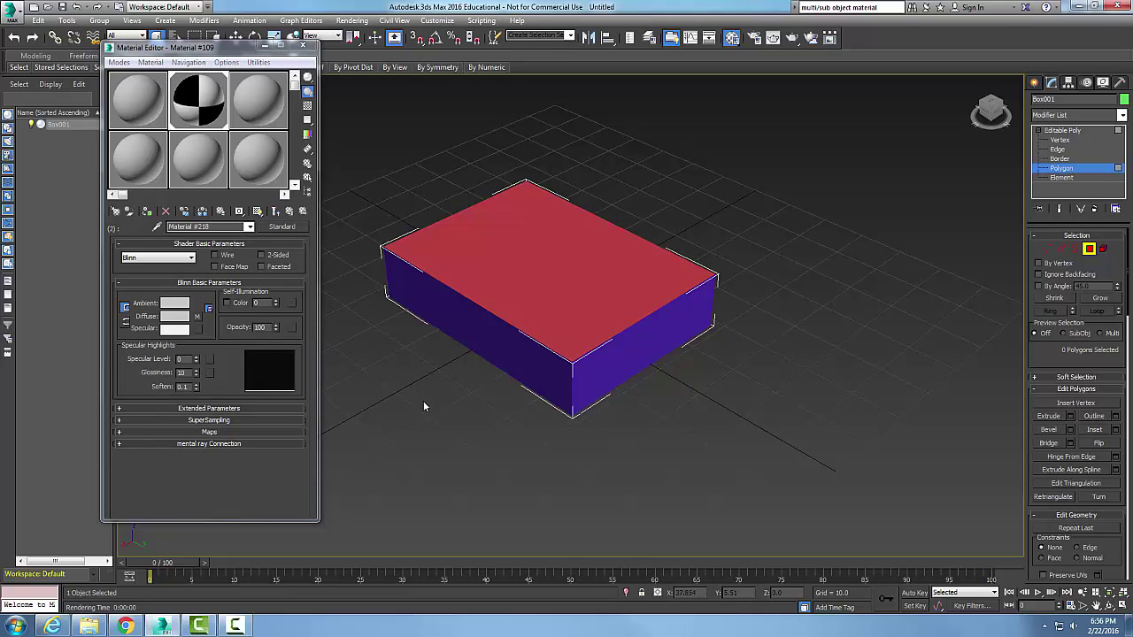
pyautogui.click(284, 214)
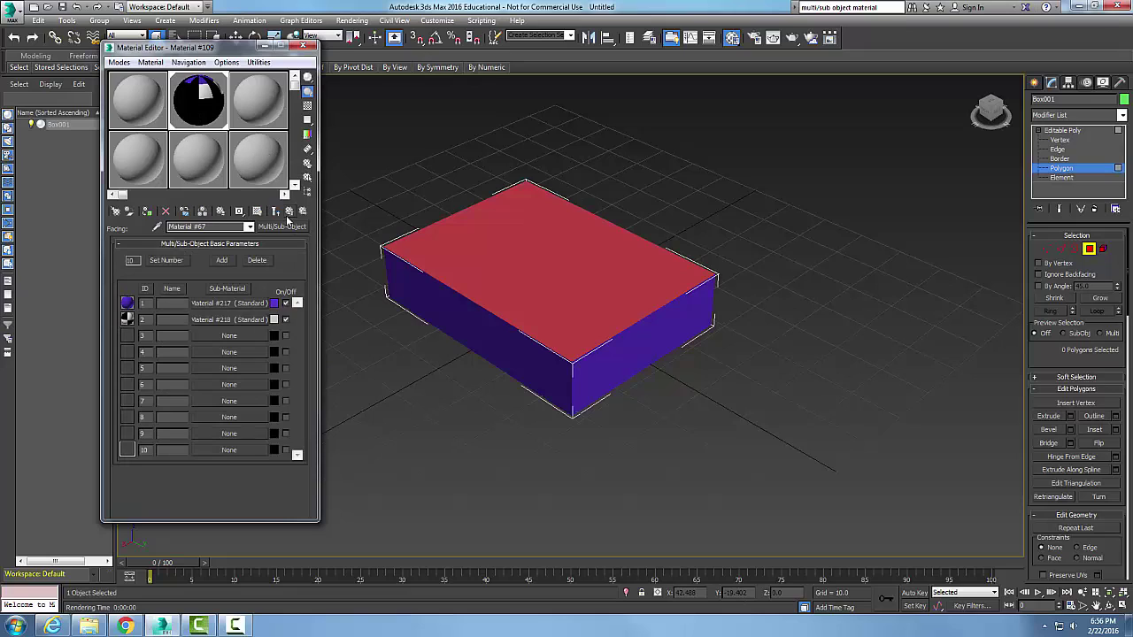
pyautogui.click(227, 319)
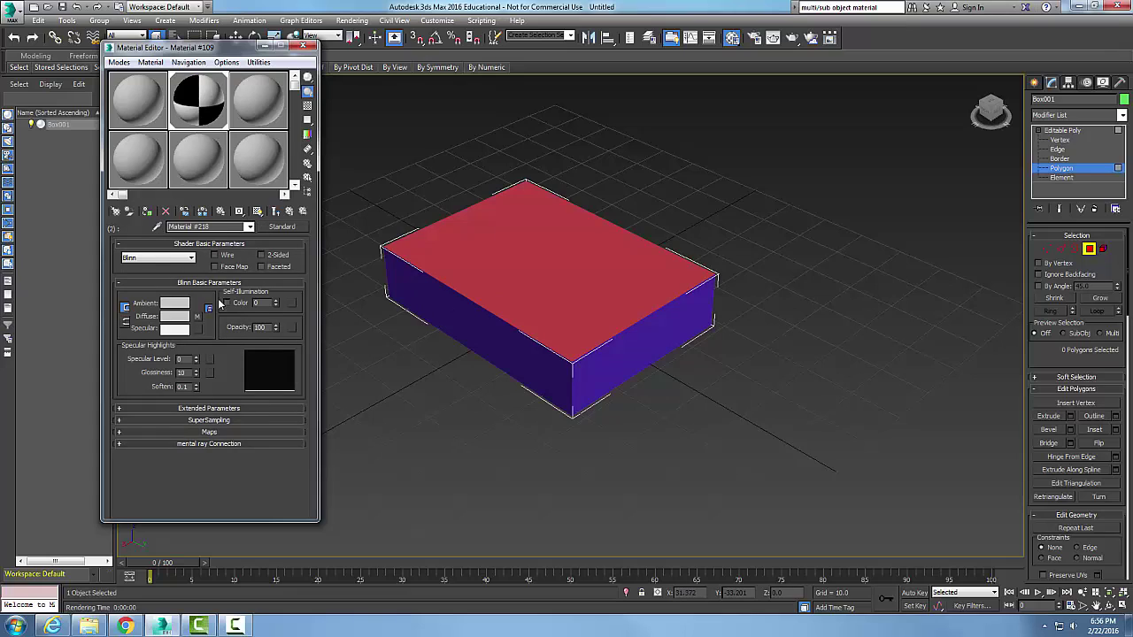
pyautogui.click(289, 211)
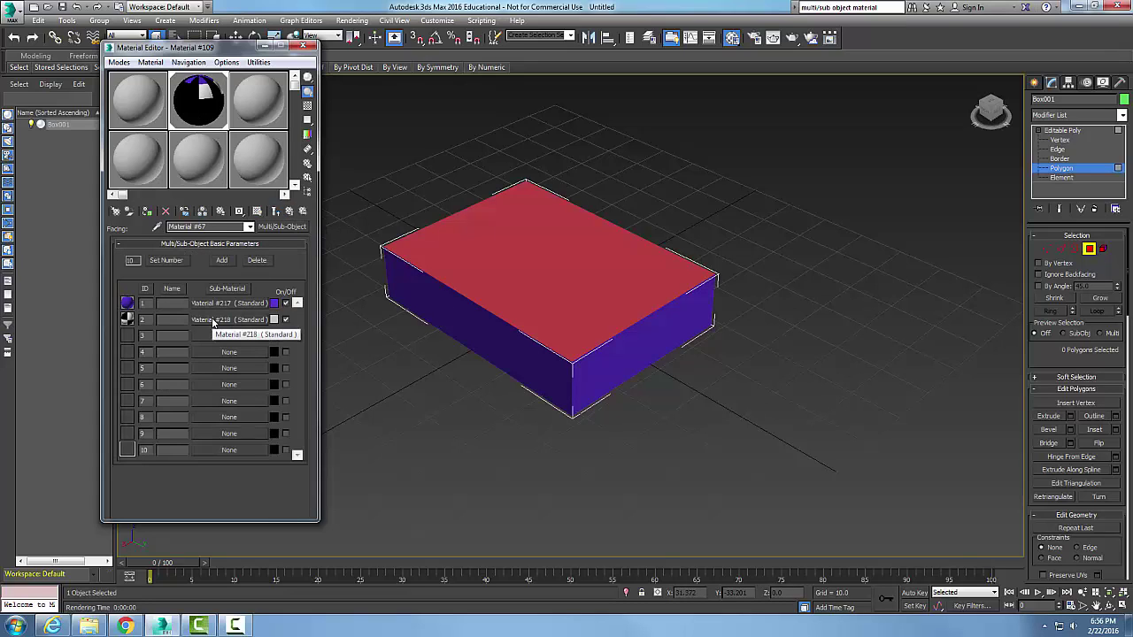
pyautogui.click(212, 320)
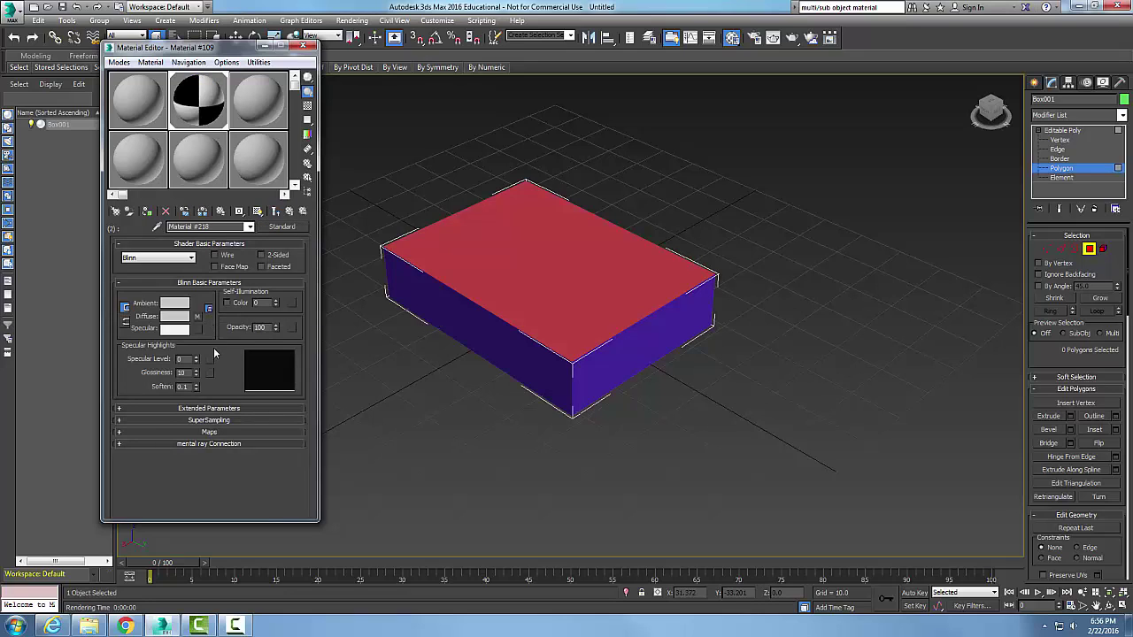
pyautogui.click(198, 318)
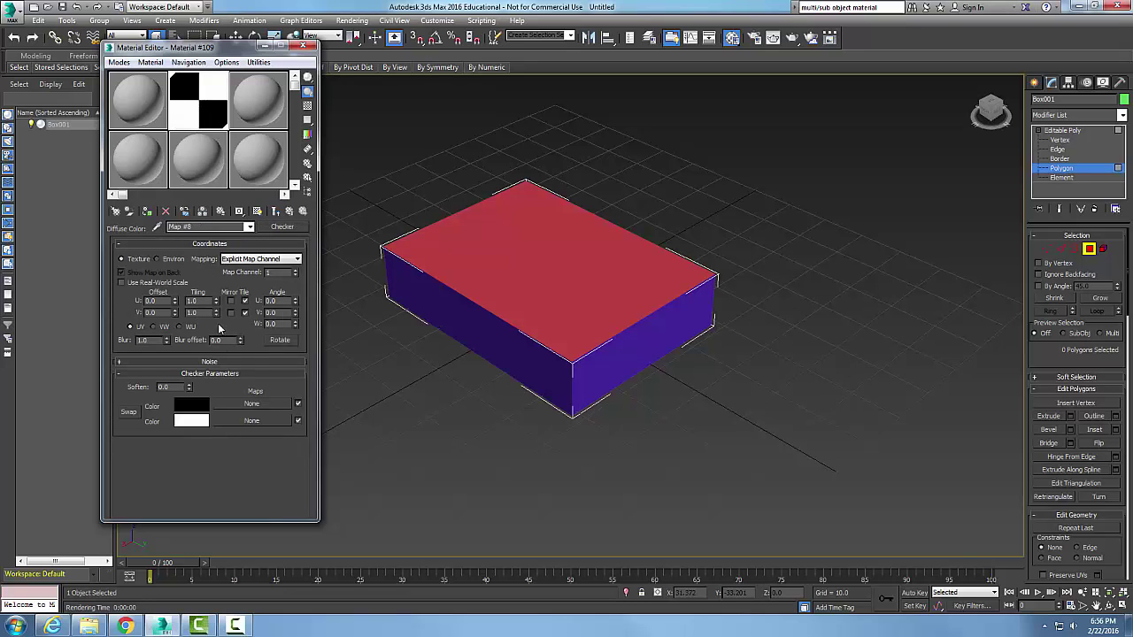
pyautogui.click(289, 212)
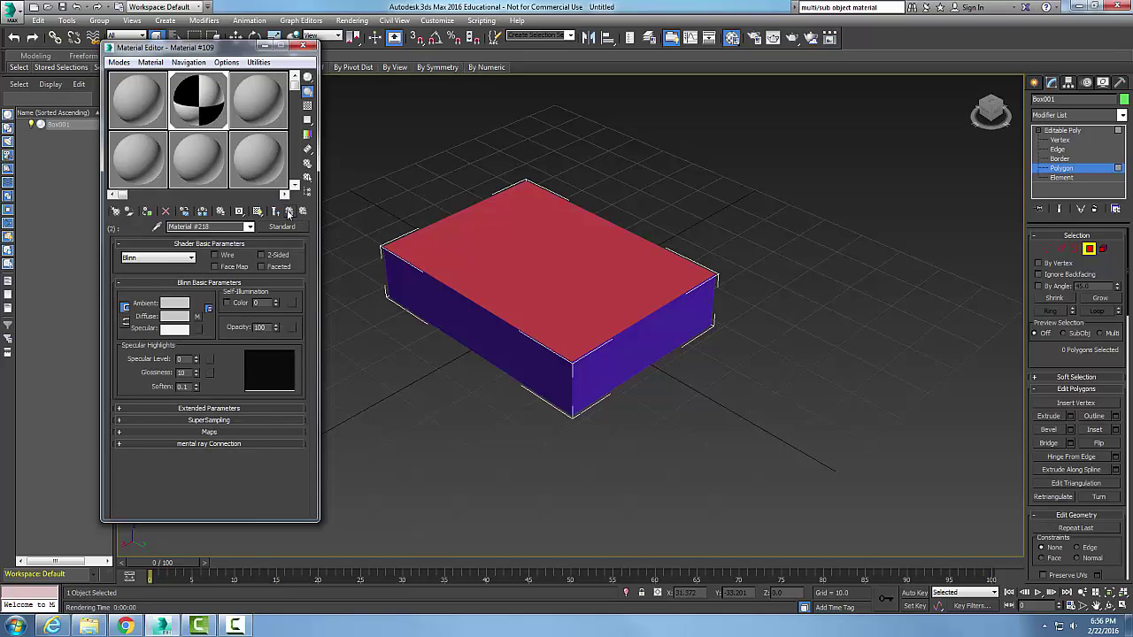
# Render the box in production and move the frame window aside to compare
pyautogui.click(792, 37)
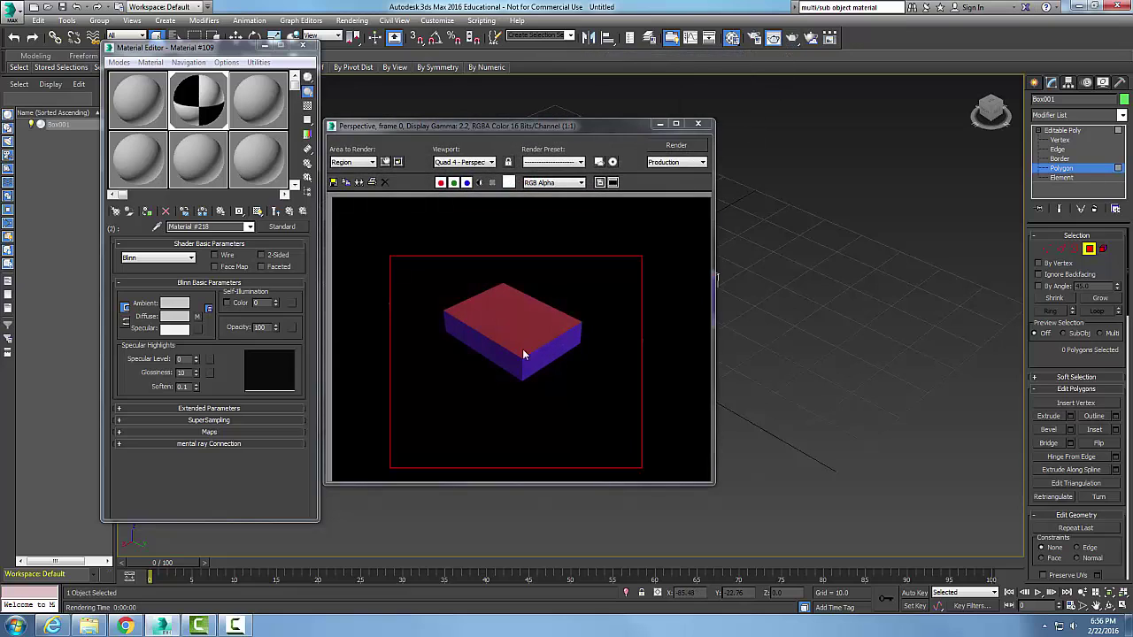
pyautogui.click(676, 145)
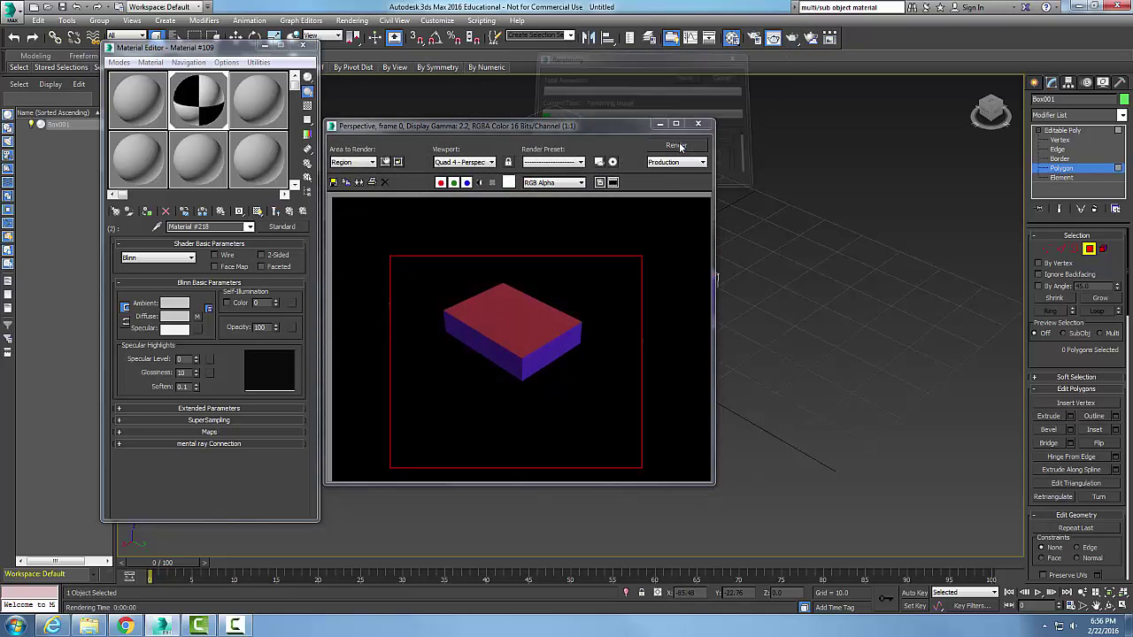
pyautogui.moveTo(547, 128); pyautogui.dragTo(947, 102)
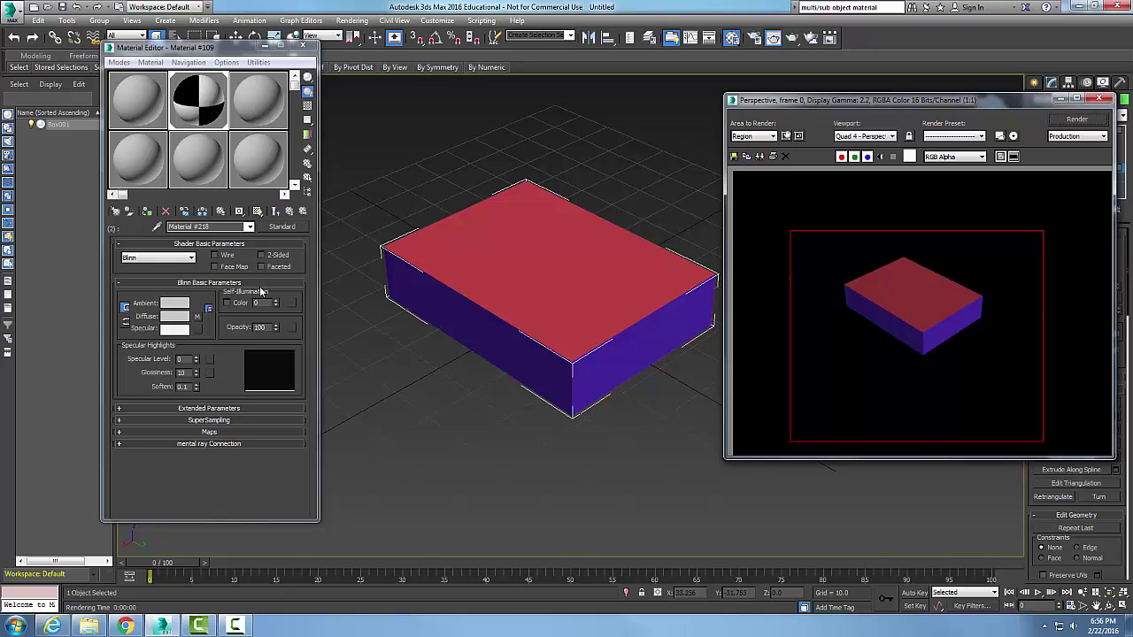
# Close the render window and set Material #218's Diffuse colour to yellow
pyautogui.click(1098, 98)
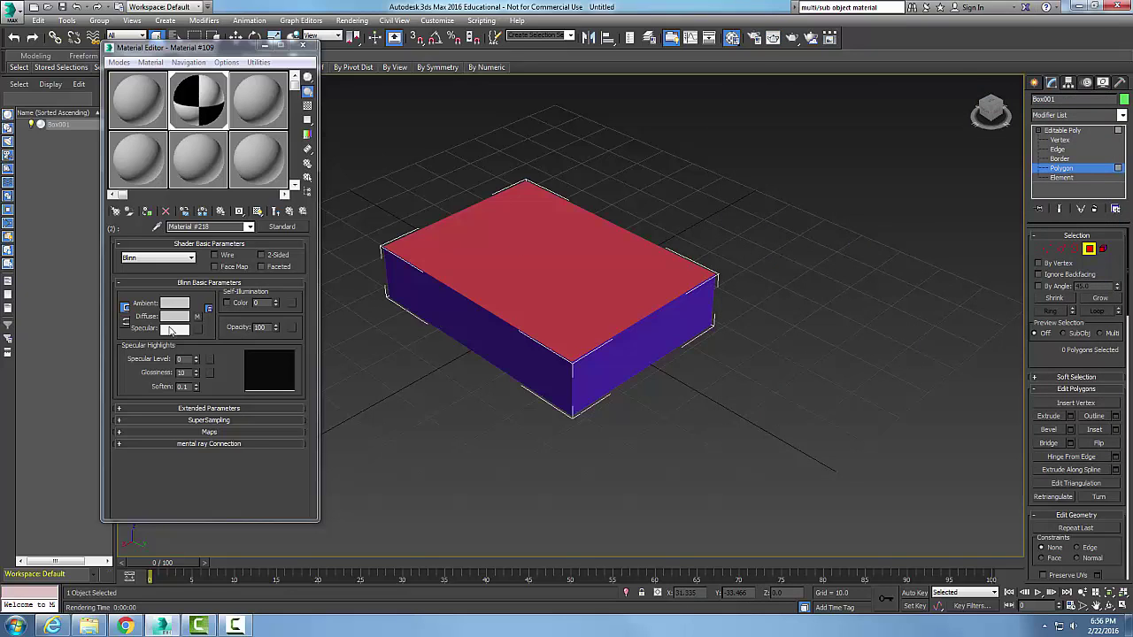
pyautogui.click(289, 212)
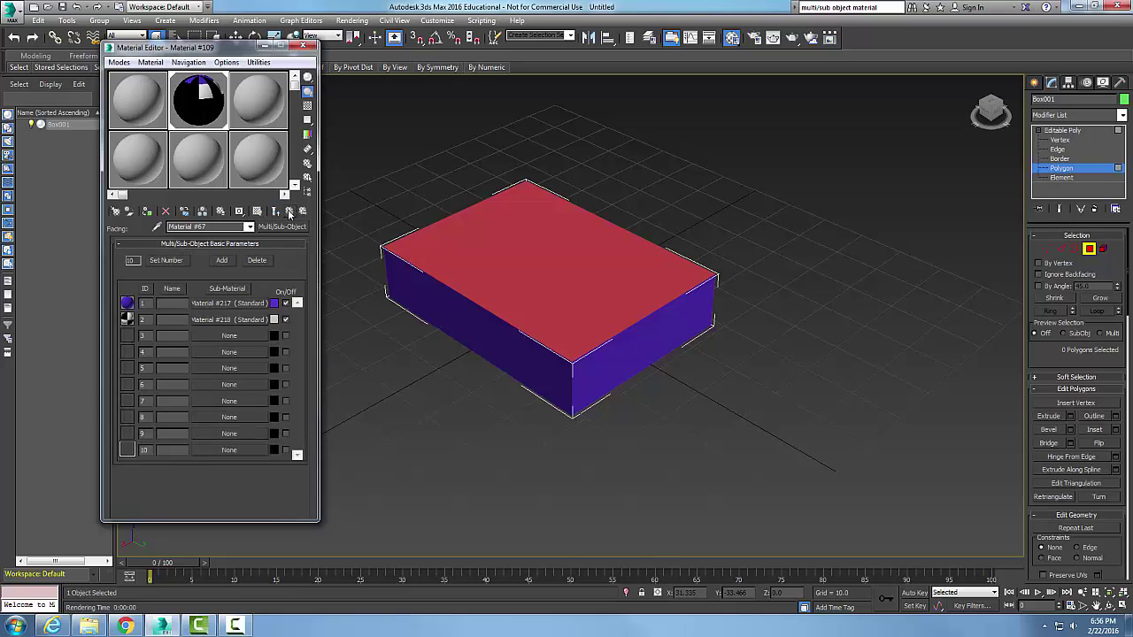
pyautogui.click(232, 320)
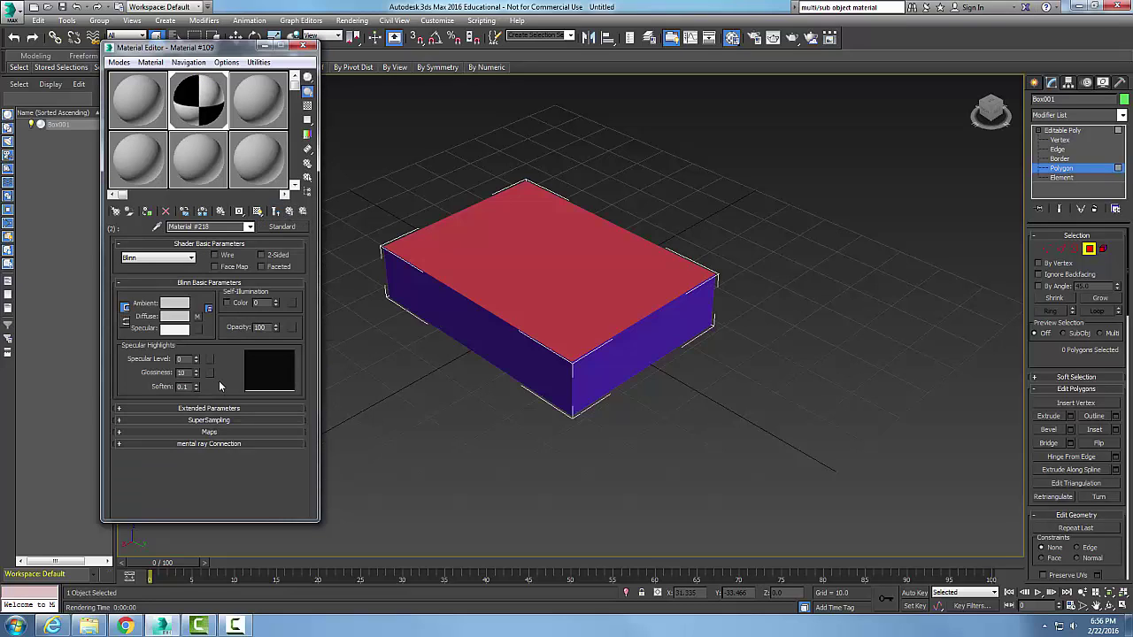
pyautogui.click(182, 317)
pyautogui.click(256, 125)
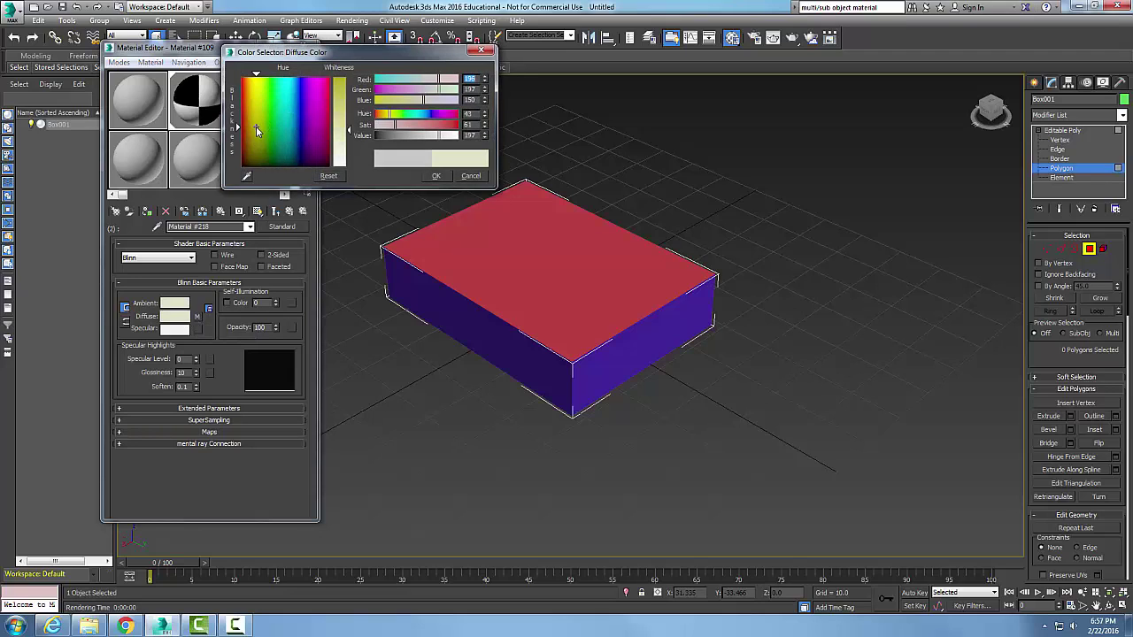
pyautogui.moveTo(431, 135); pyautogui.dragTo(447, 135)
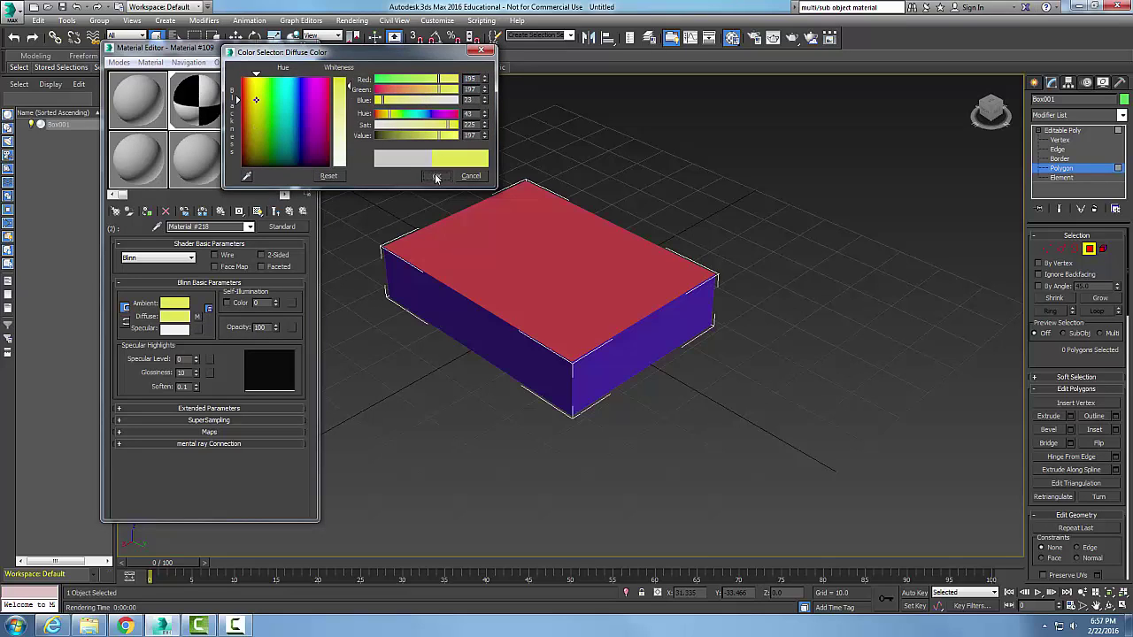
pyautogui.click(437, 175)
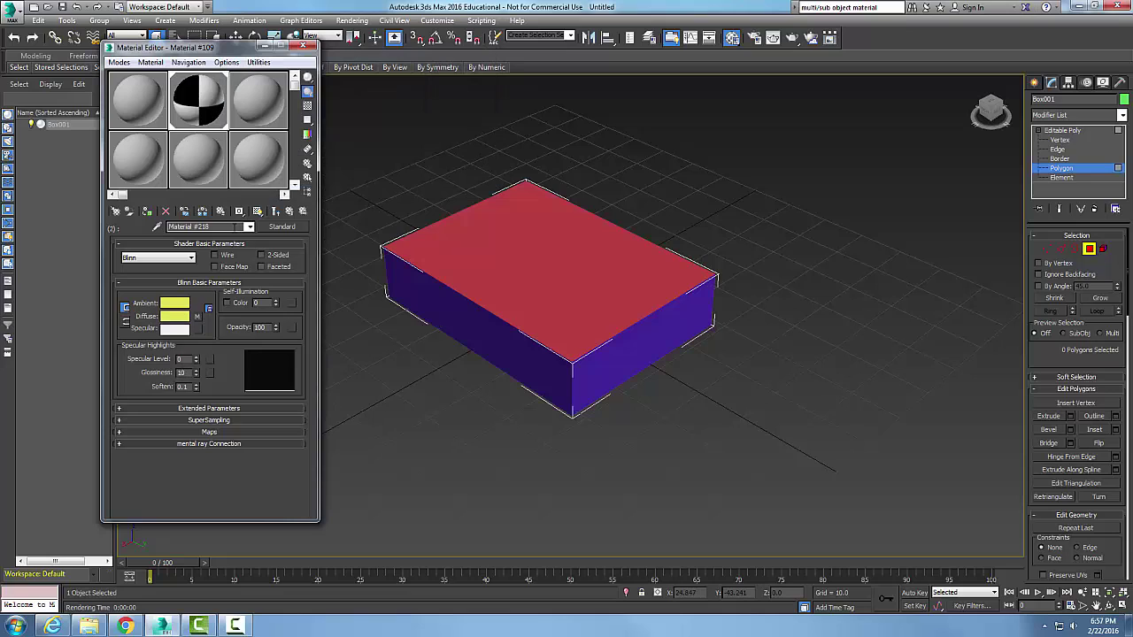
pyautogui.click(290, 212)
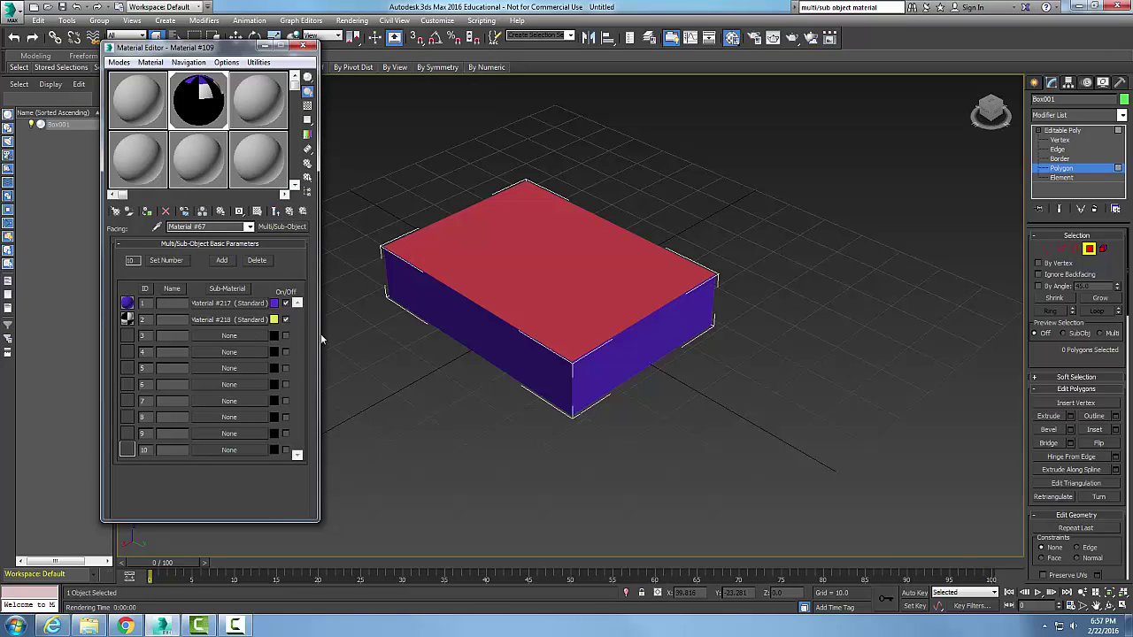
# Select the box's front-right side polygon and drag Material #218 onto it
pyautogui.click(493, 256)
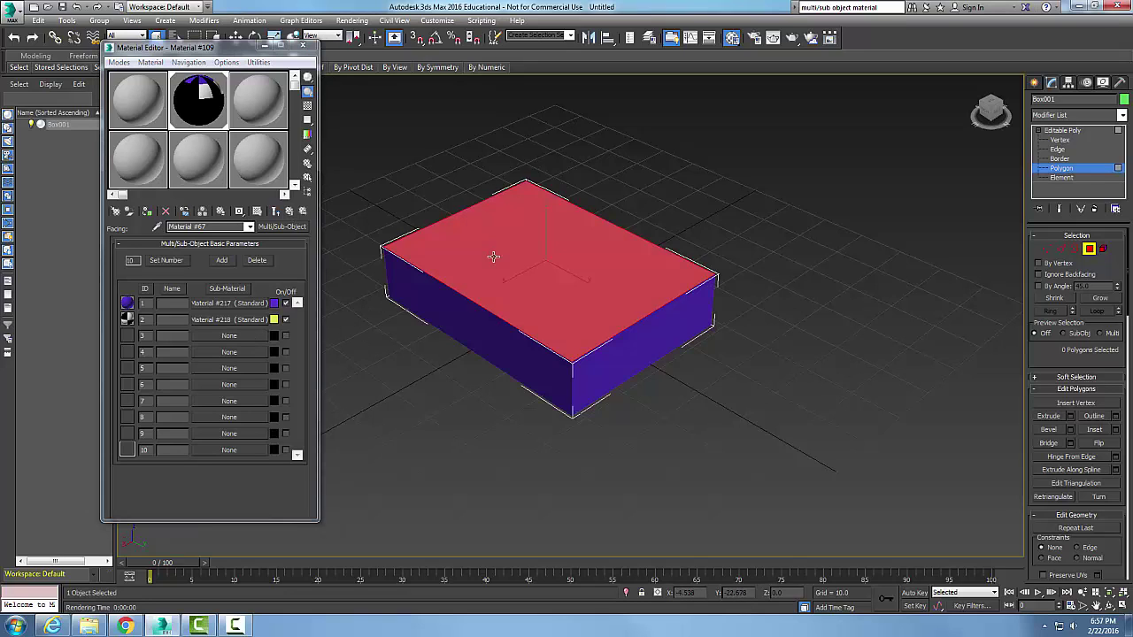
pyautogui.click(449, 303)
pyautogui.click(549, 300)
pyautogui.click(624, 358)
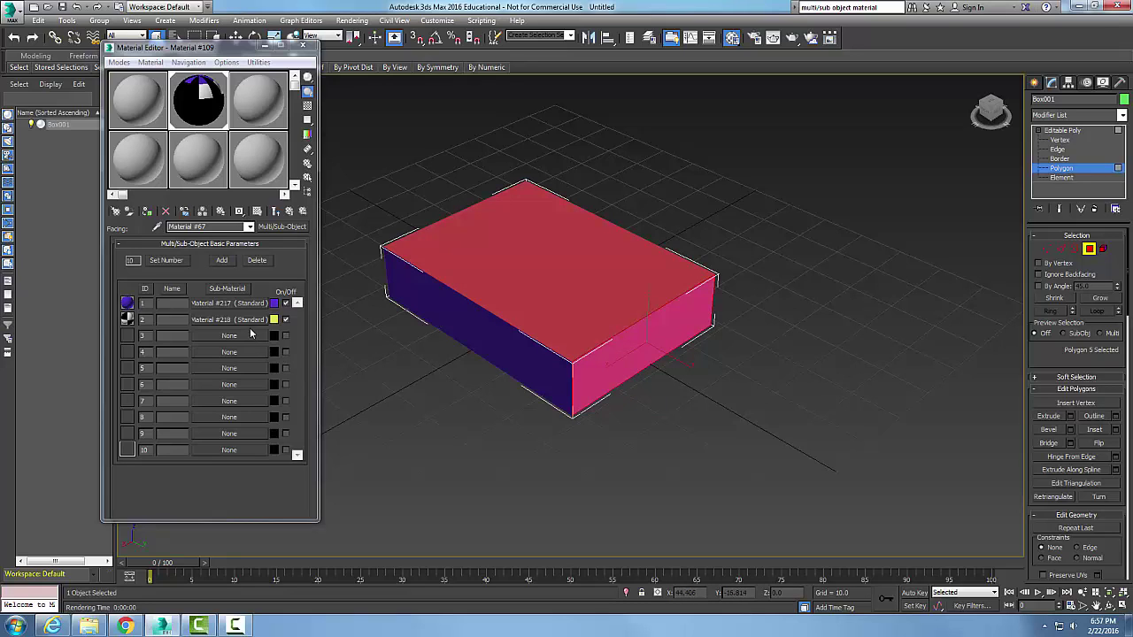
pyautogui.moveTo(232, 320); pyautogui.dragTo(601, 361)
pyautogui.click(676, 412)
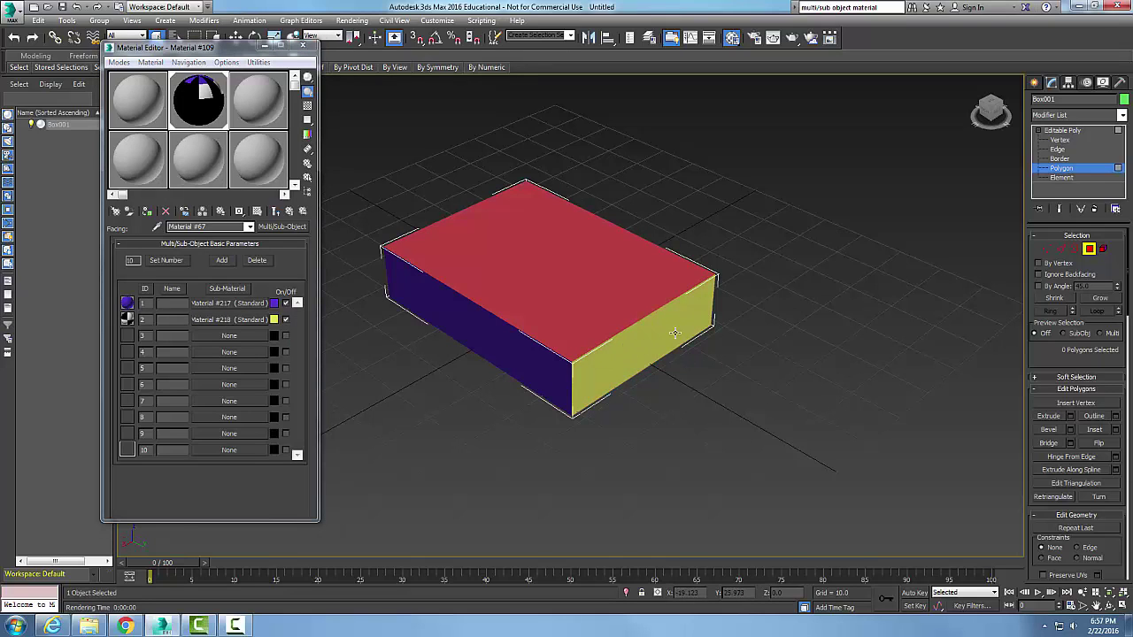
pyautogui.click(793, 38)
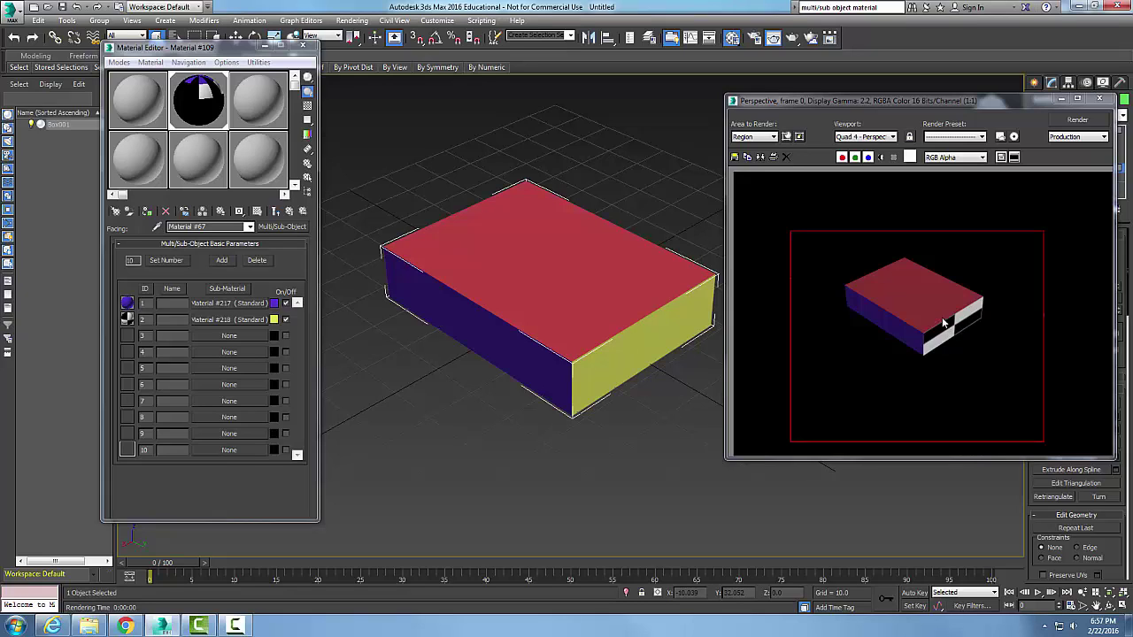
pyautogui.click(1099, 99)
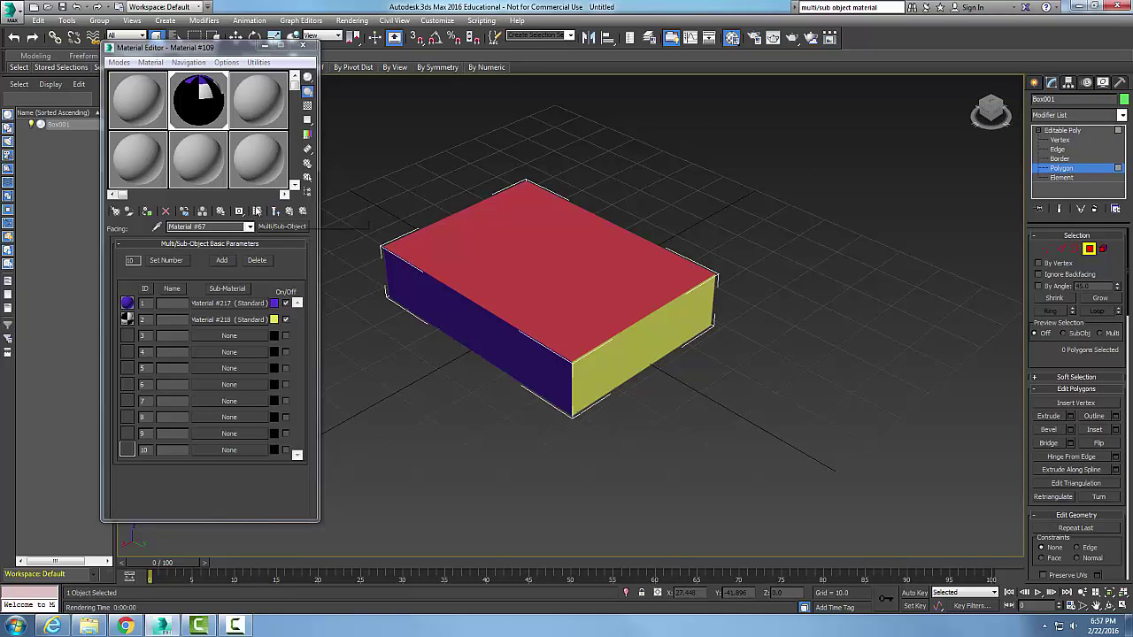
# Focus the Material Editor and close it with its X button
pyautogui.click(257, 213)
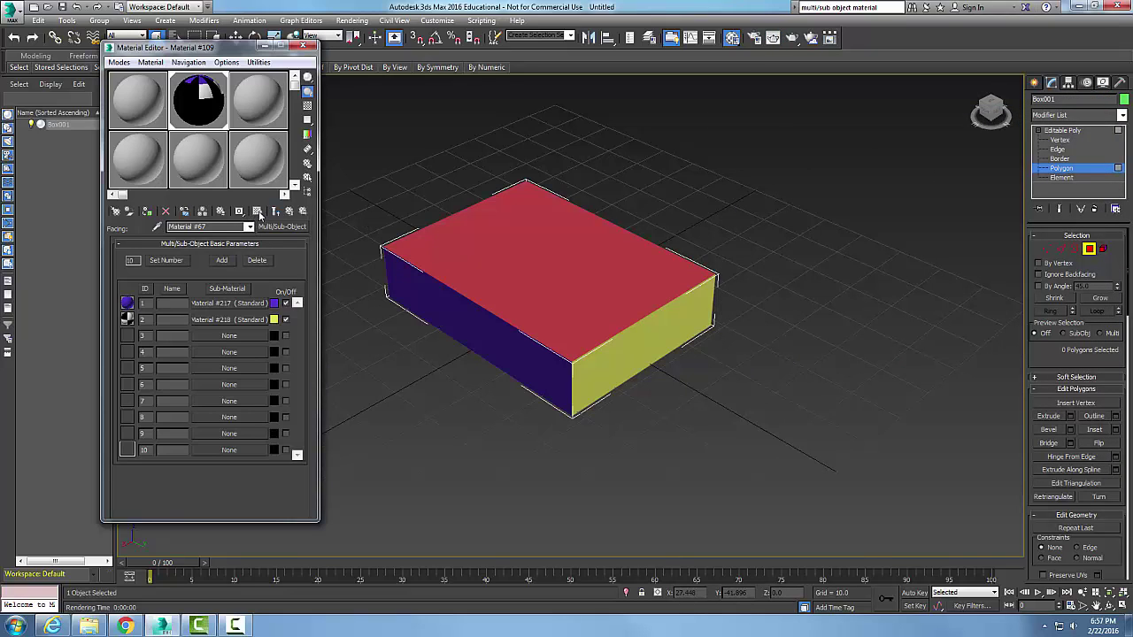
pyautogui.click(307, 46)
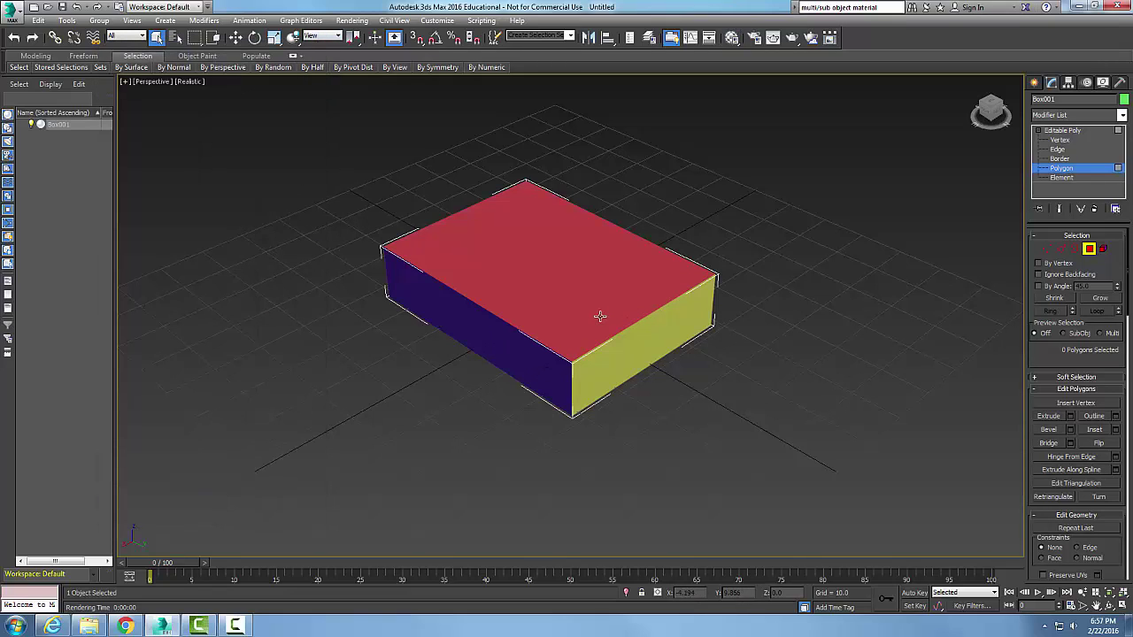